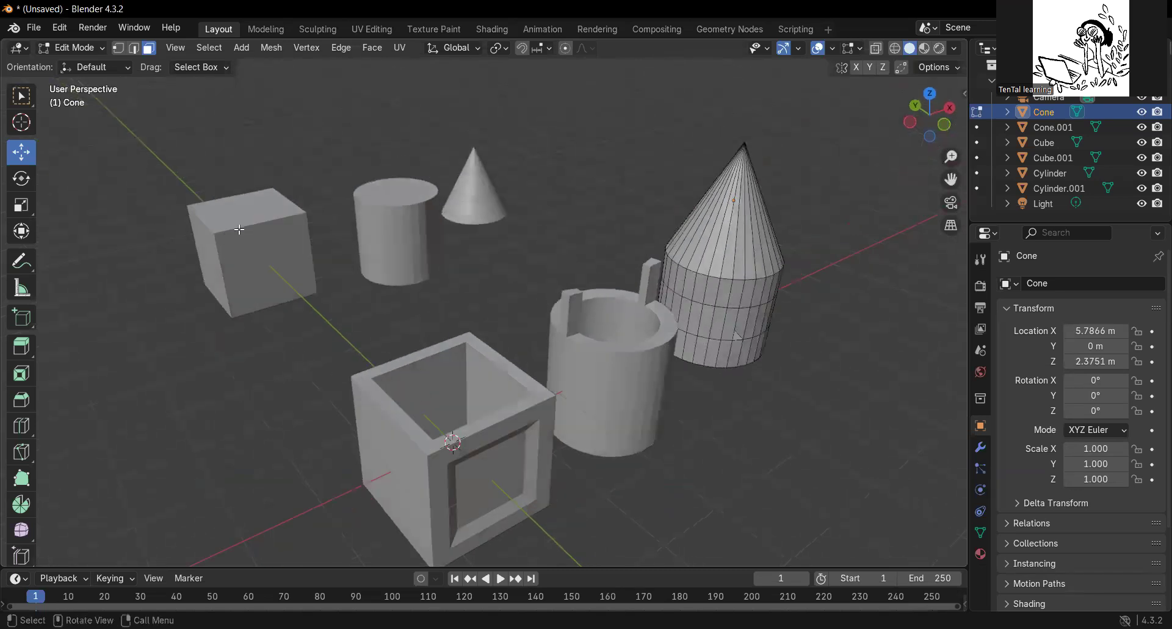
middle_drag(359, 353, 434, 222)
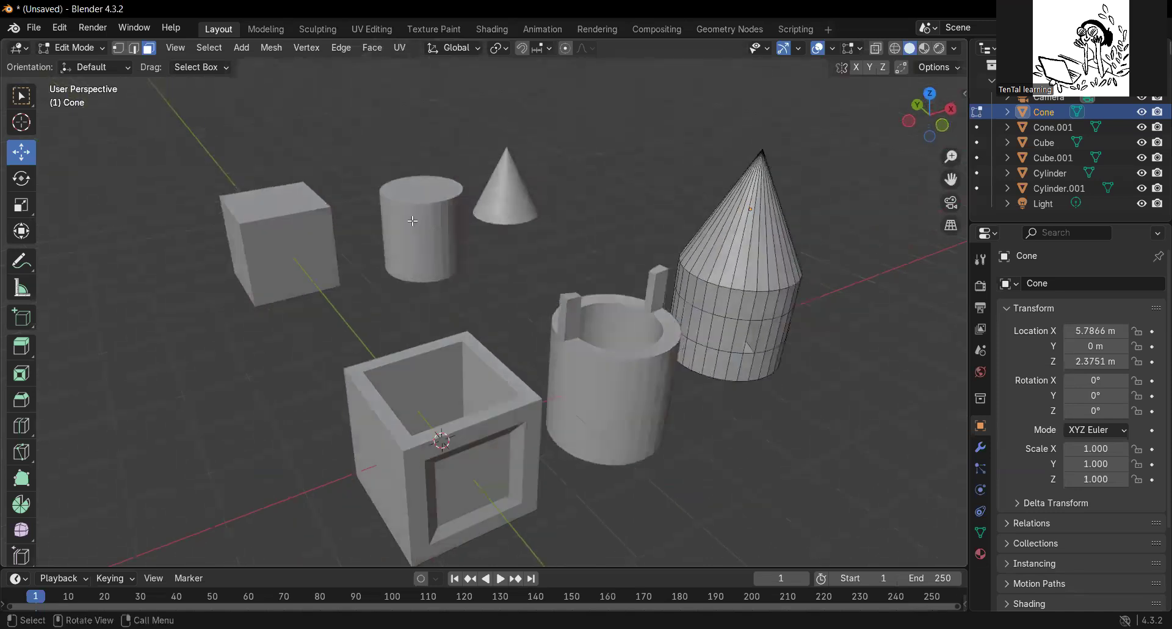
middle_drag(562, 341, 569, 210)
middle_drag(753, 286, 404, 318)
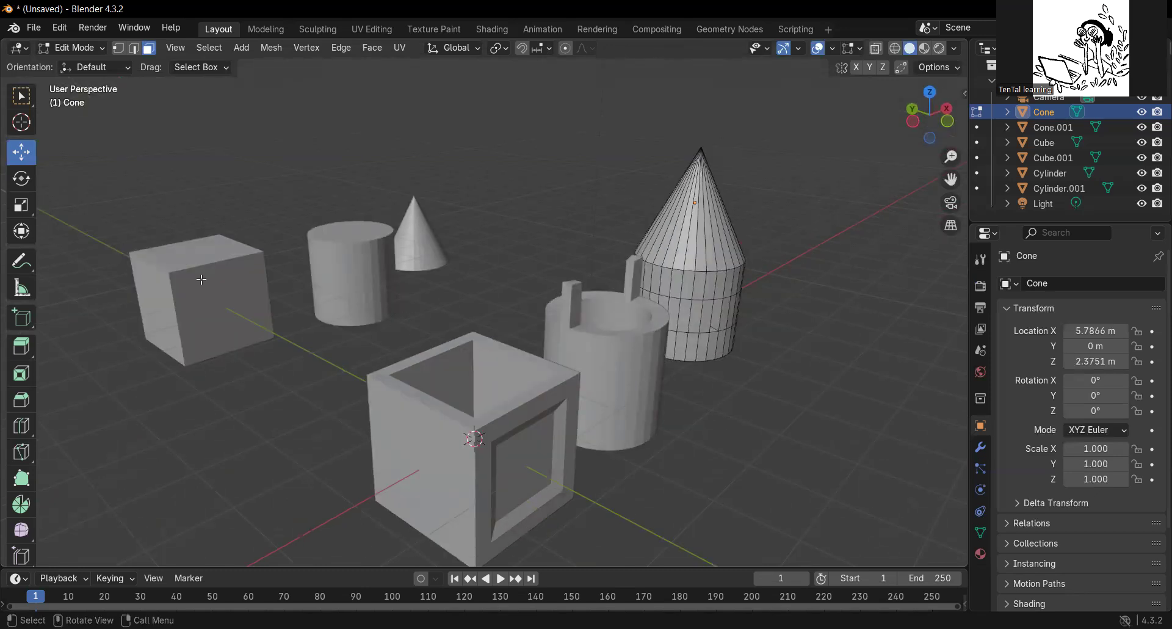
middle_drag(453, 391, 130, 215)
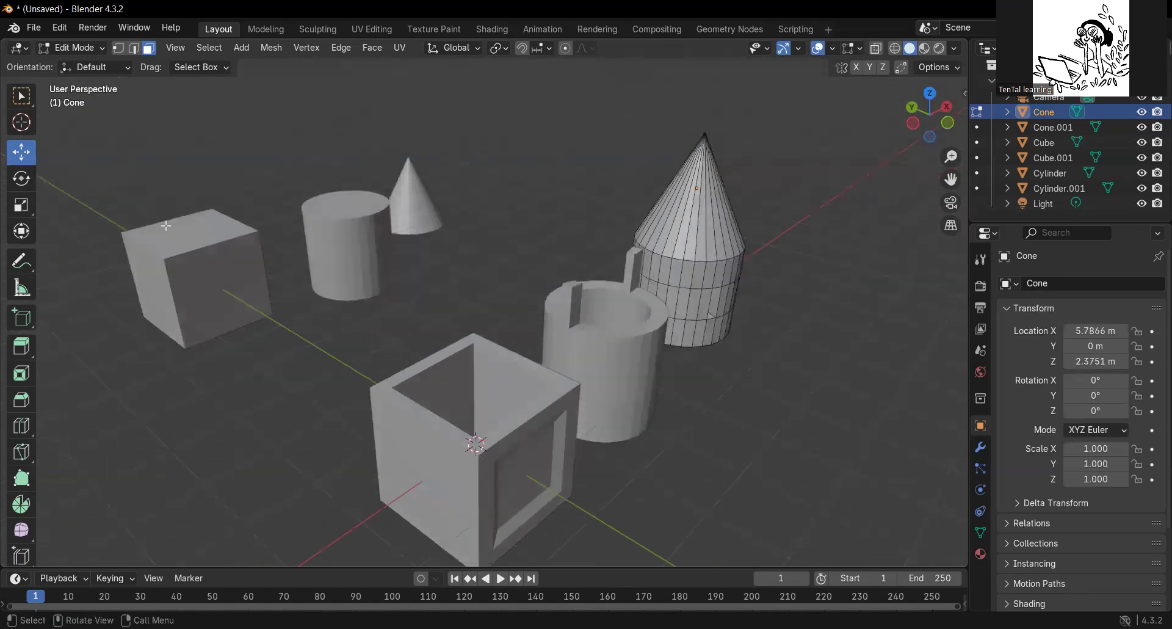
drag(115, 168, 435, 256)
Switch to Object Mode and delete the plain cube, plain cylinder and small cone behind the detailed models.
click(87, 47)
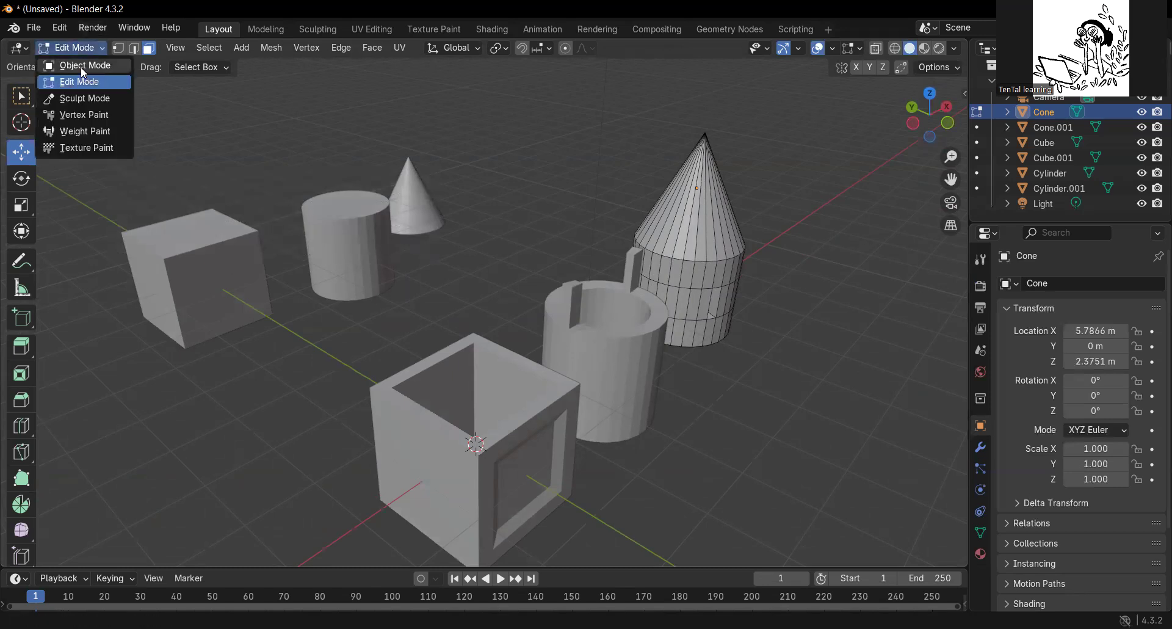
click(76, 61)
click(191, 229)
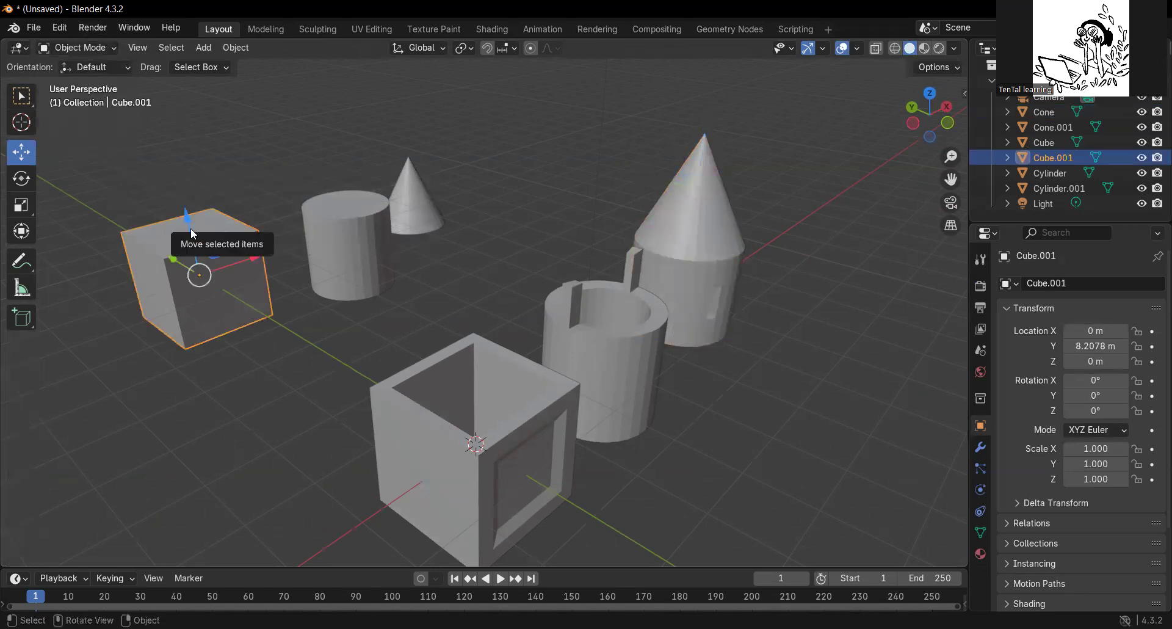
drag(128, 142, 477, 260)
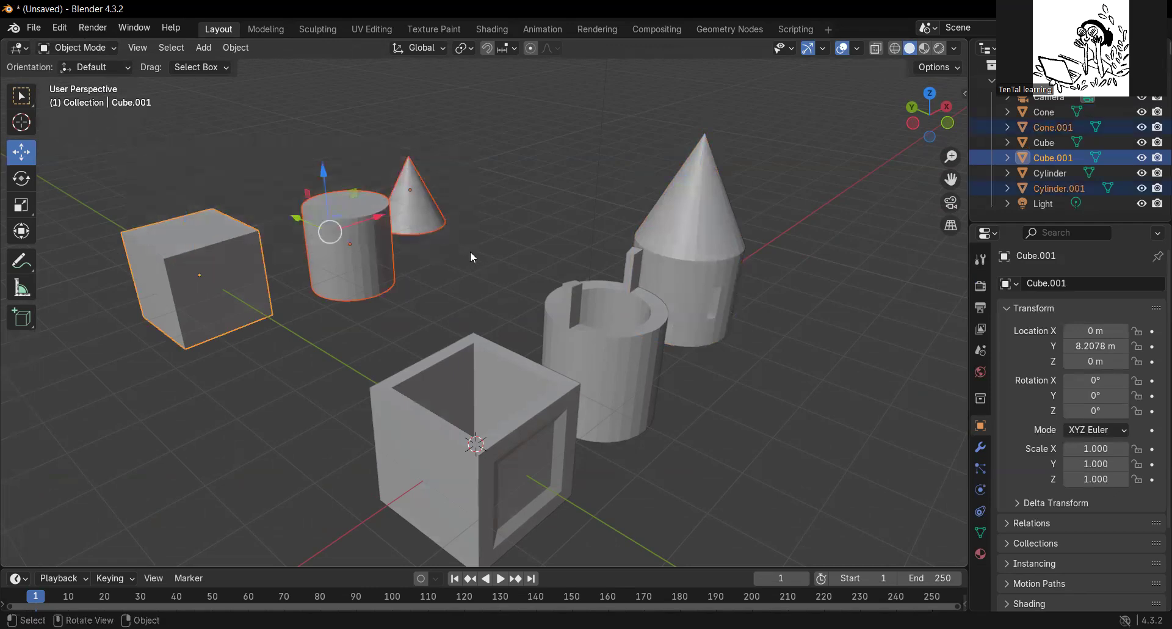
key(x)
Move the open box, the mug and the cone-topped tower together along the X axis, away from the origin, and deselect them.
middle_drag(395, 367, 350, 274)
drag(328, 178, 789, 473)
drag(621, 268, 689, 294)
click(516, 214)
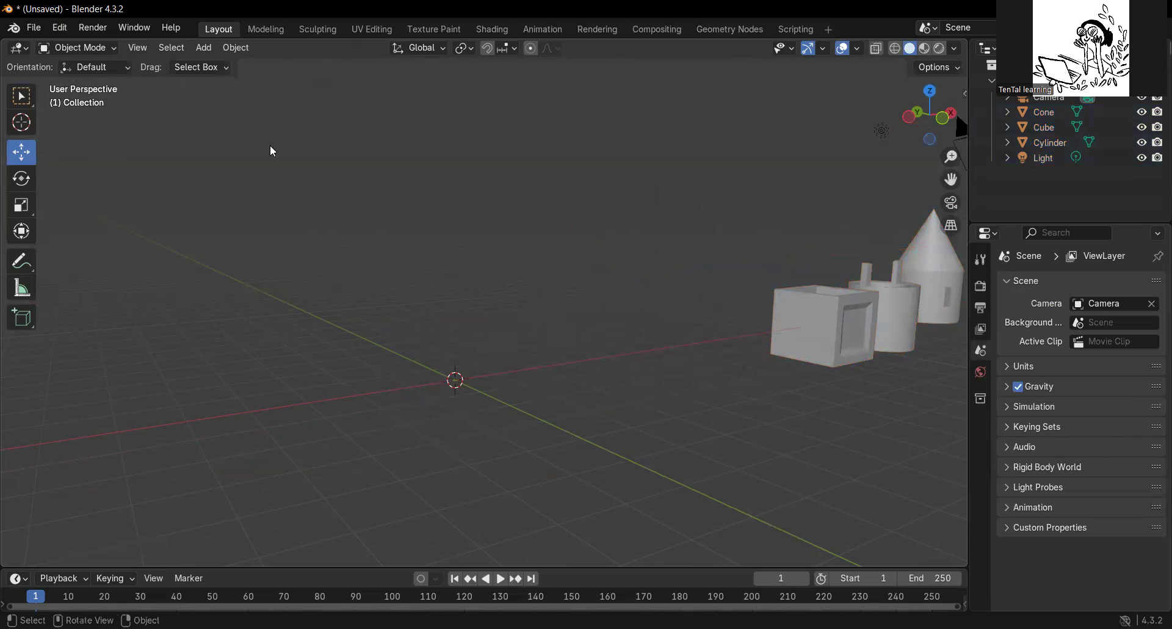
Add a cube mesh at the world origin.
click(202, 48)
mouse_move(208, 61)
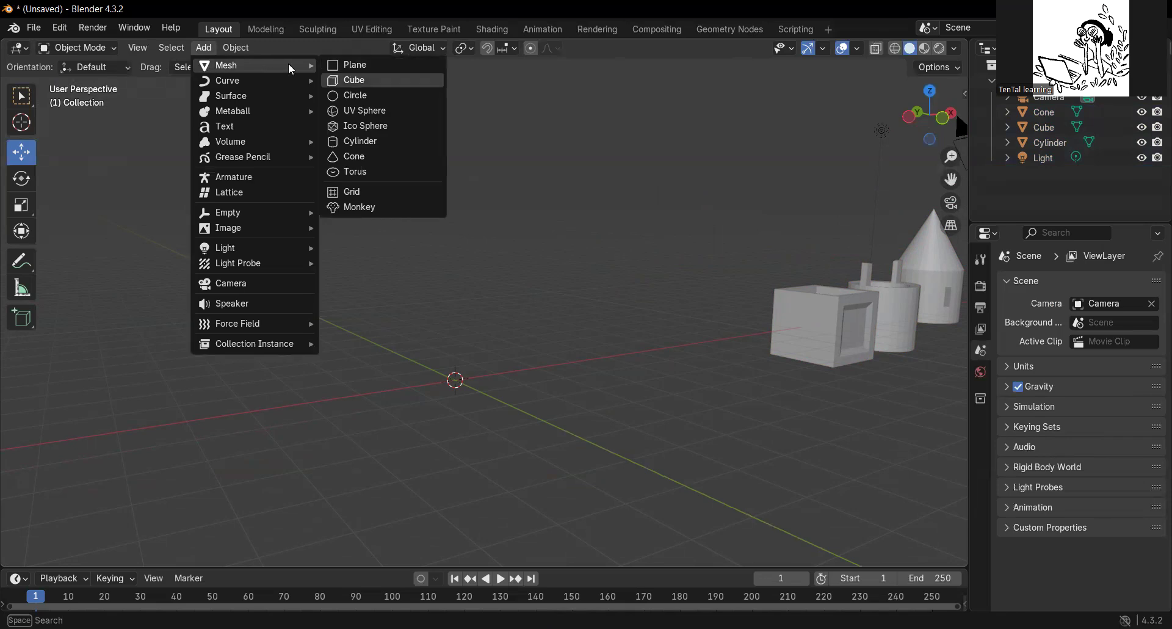
key(Return)
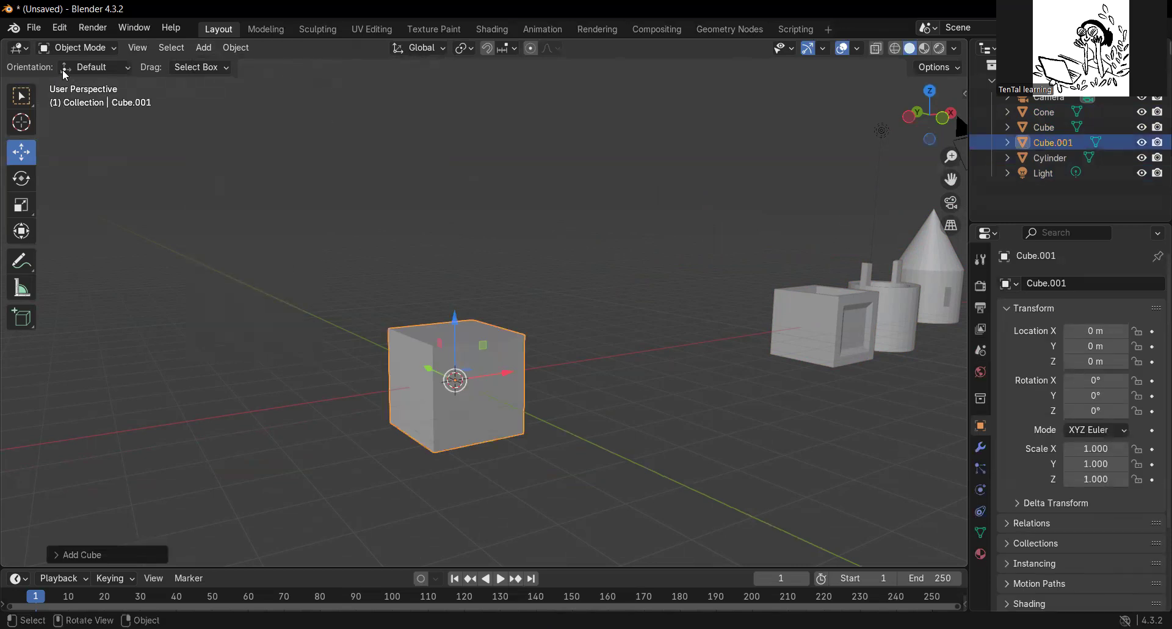
Put the new cube into Edit Mode with face selection active.
click(72, 49)
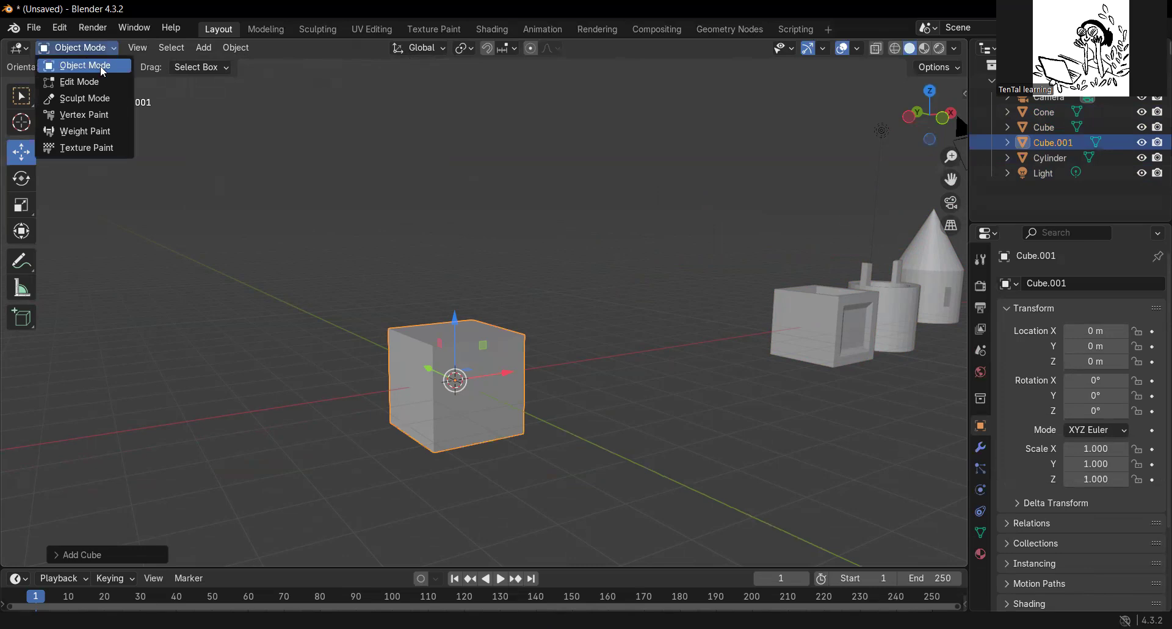
click(90, 86)
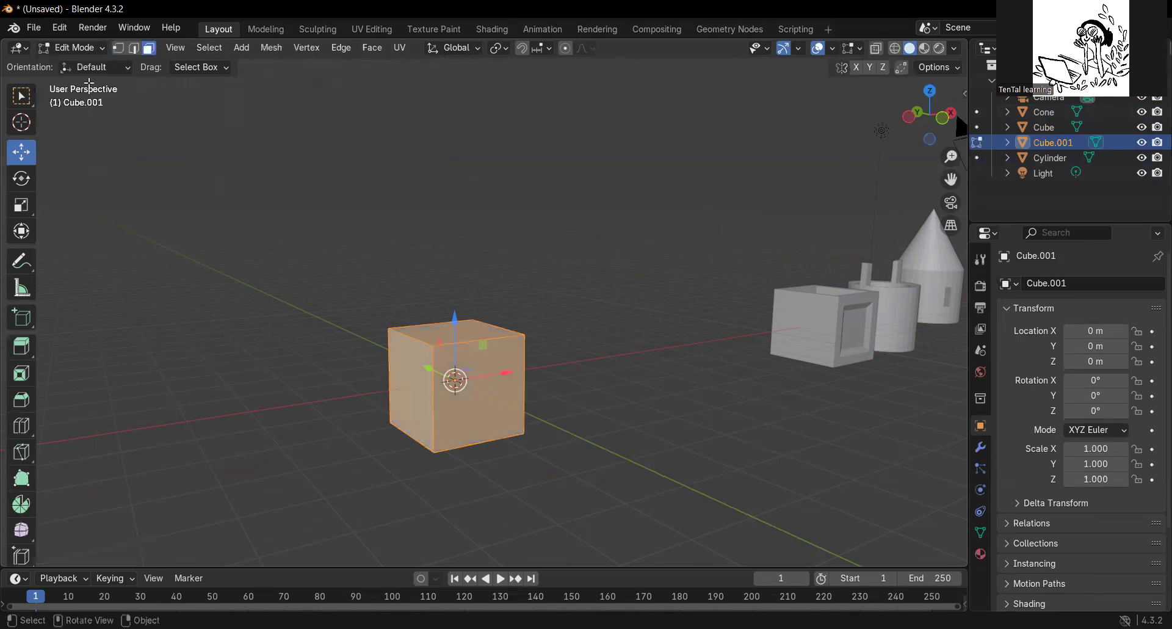
key(Tab)
key(Tab)
key(Tab)
key(Tab)
click(93, 49)
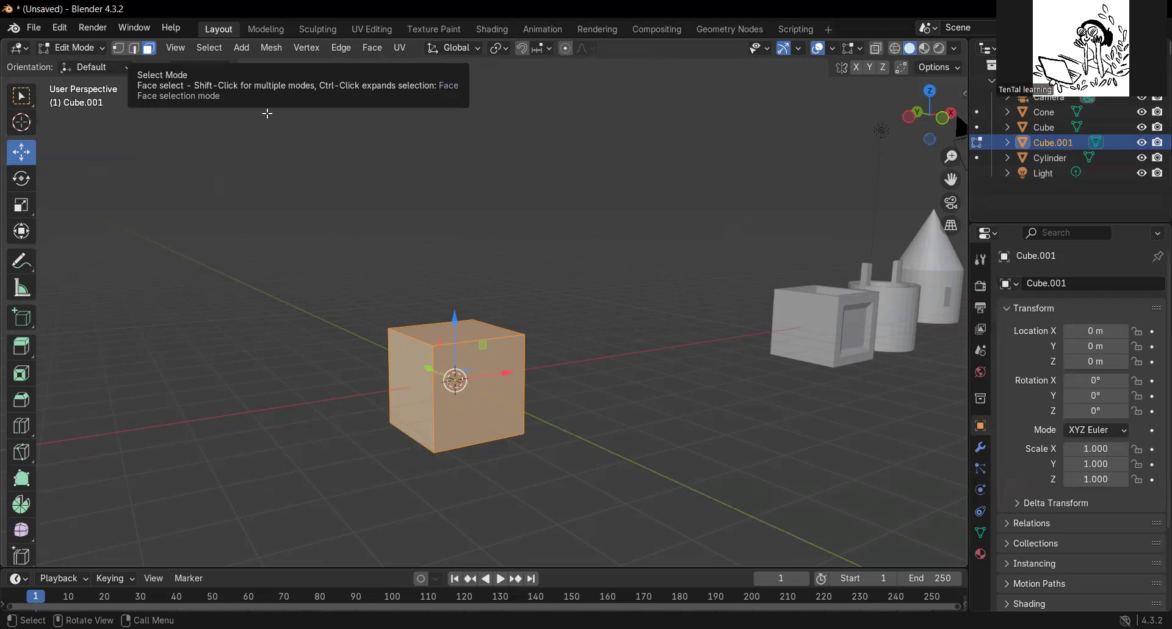
Extrude the cube's top face slightly upward with Extrude Region.
click(435, 330)
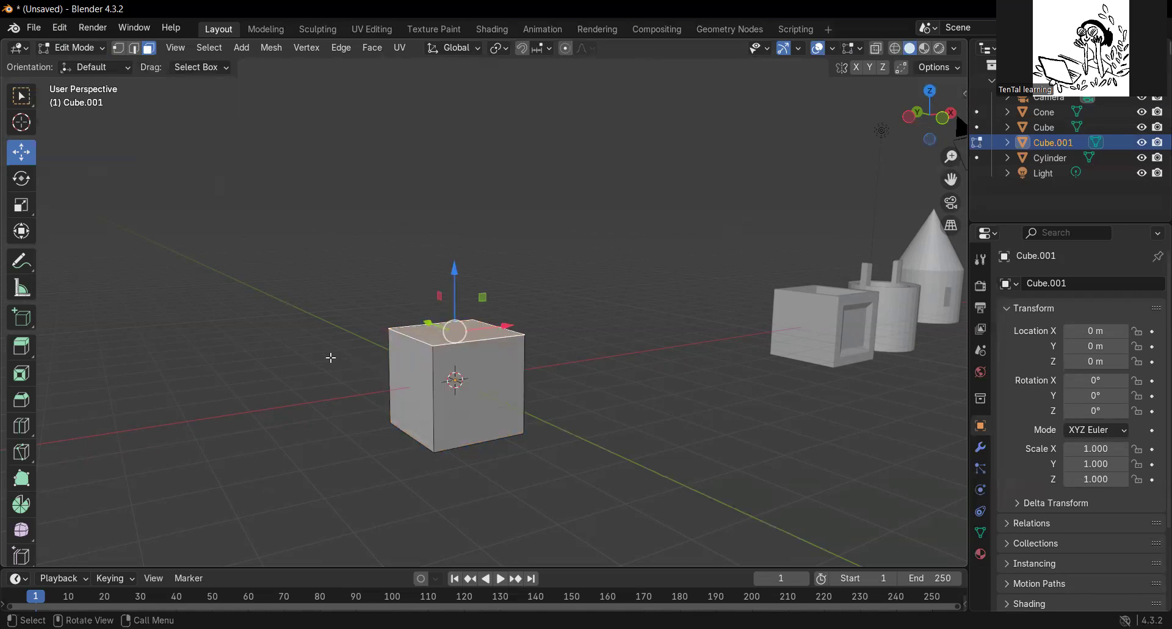
click(21, 347)
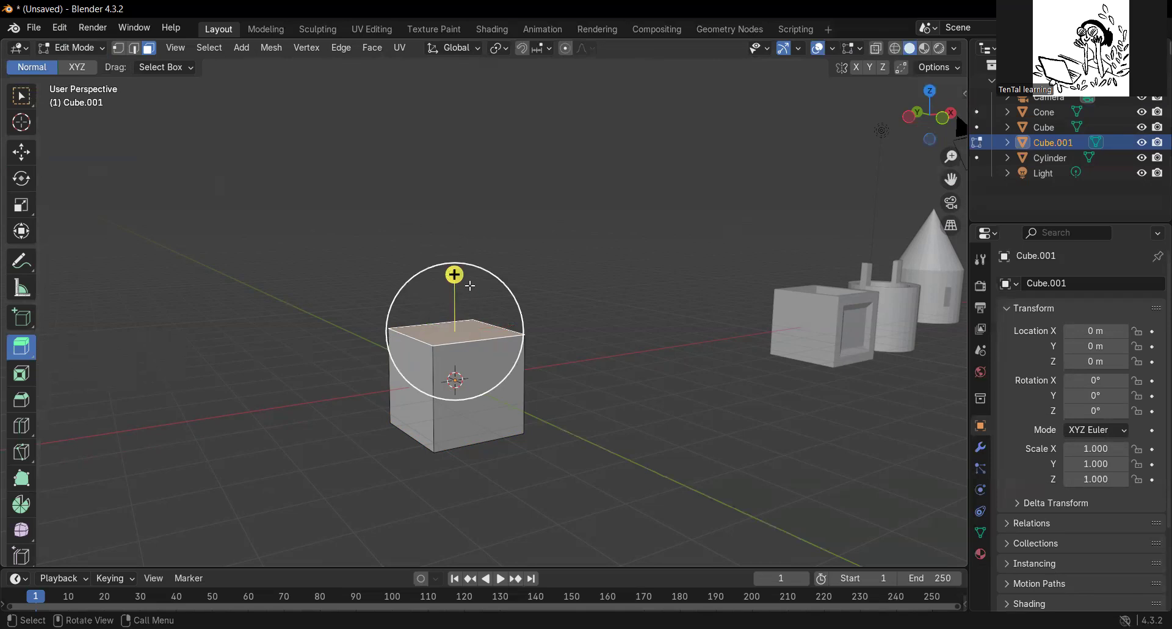
mouse_move(454, 275)
mouse_down()
mouse_move(454, 246)
mouse_move(457, 308)
mouse_move(458, 259)
mouse_up()
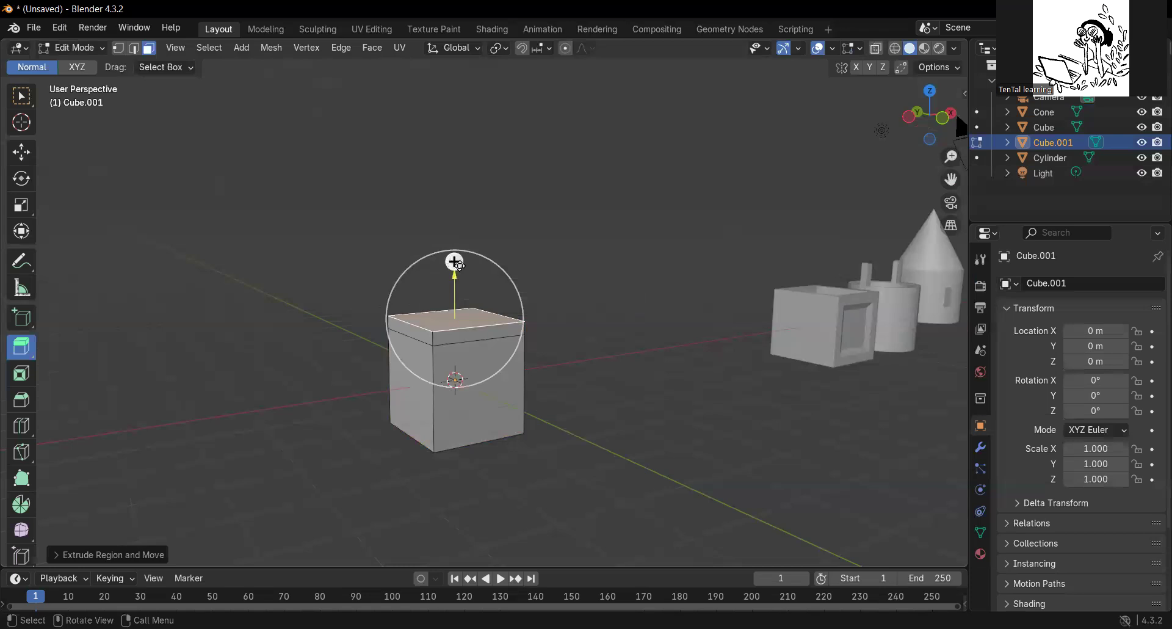
Scale the extruded top face uniformly inward to about 0.76.
click(21, 210)
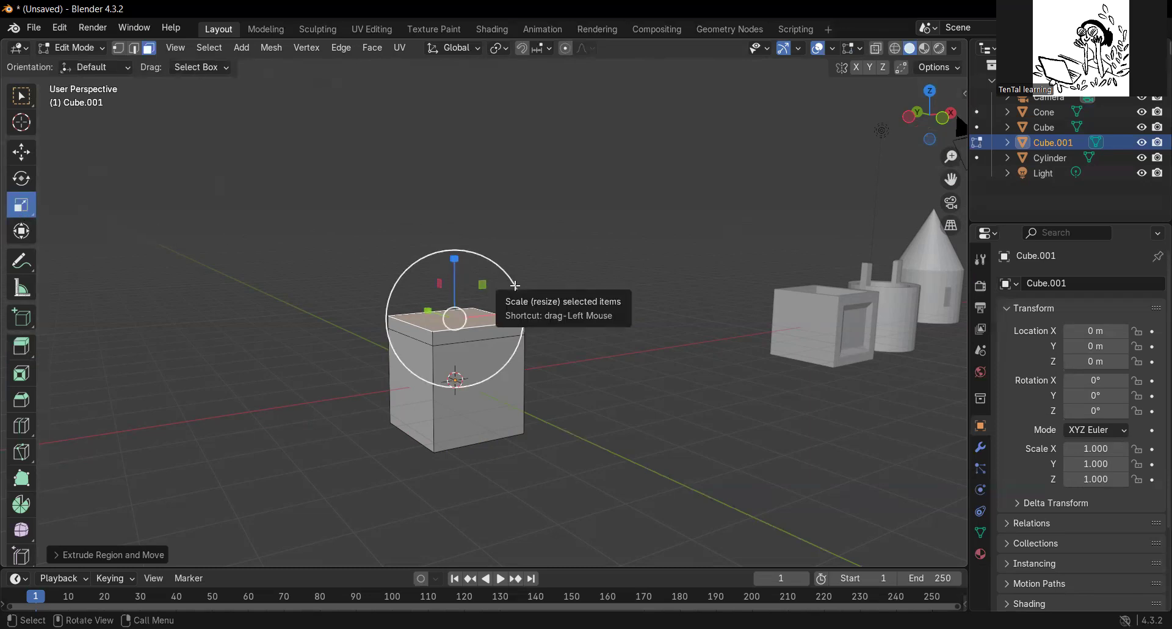
drag(516, 285, 500, 293)
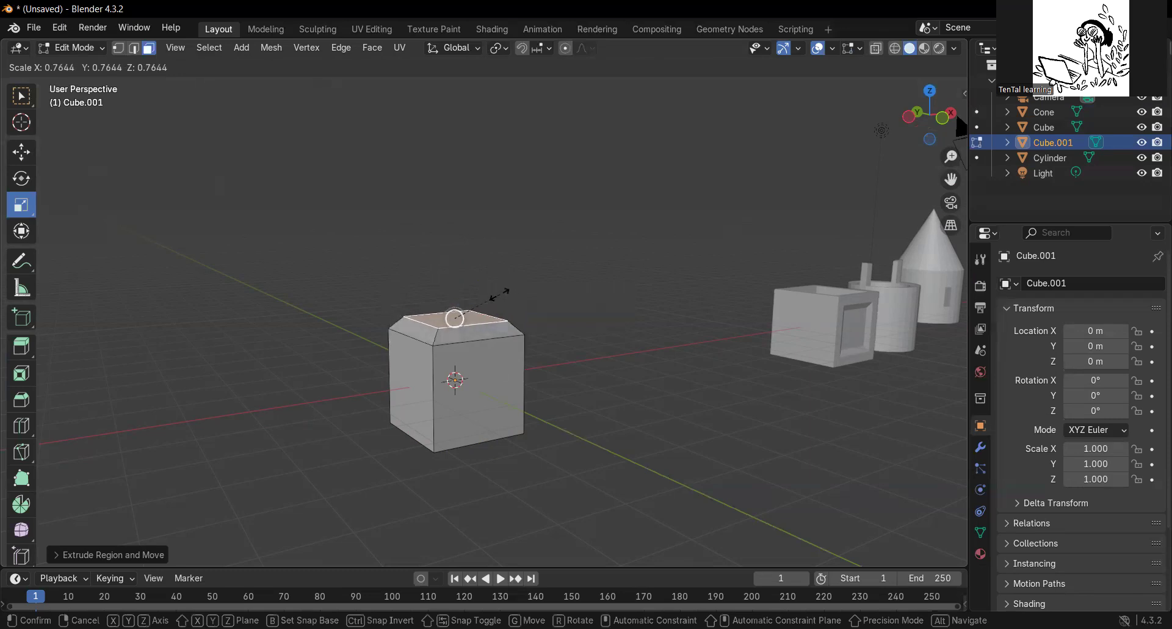
drag(499, 293, 500, 295)
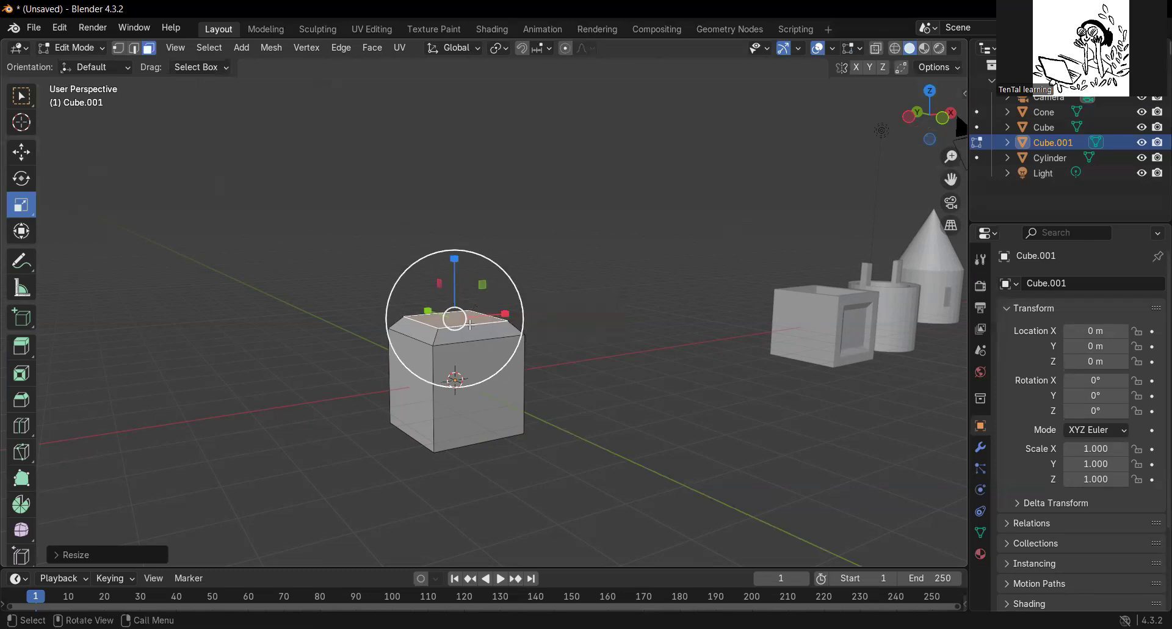
Move the scaled top face down along Z until it is level with the cube's upper rim.
middle_drag(518, 249, 511, 272)
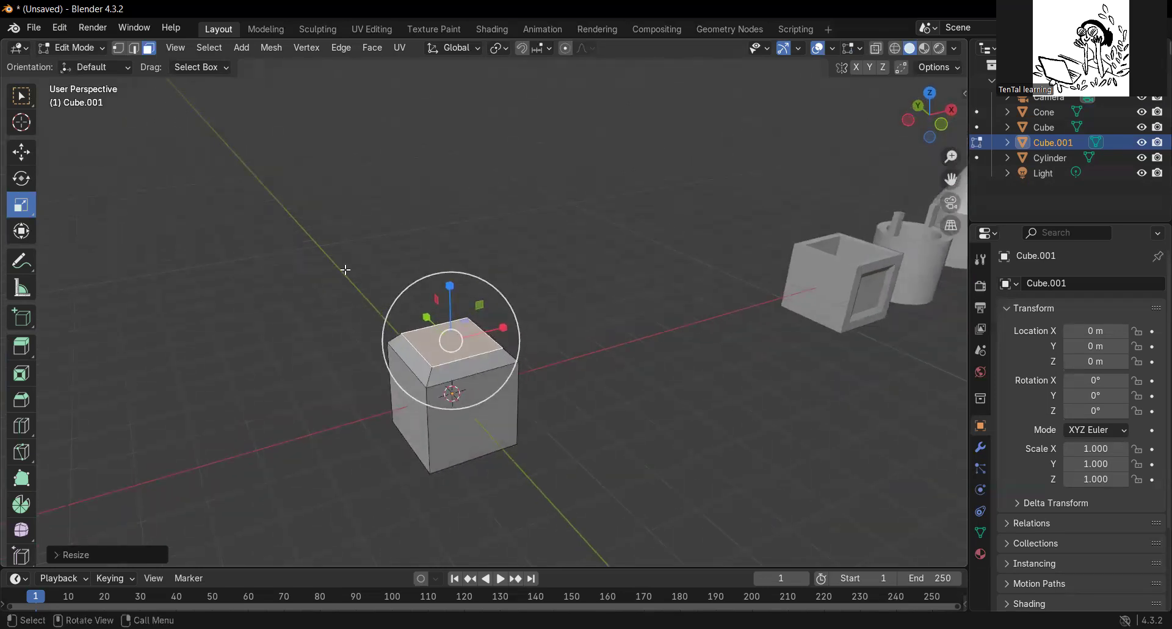
click(22, 153)
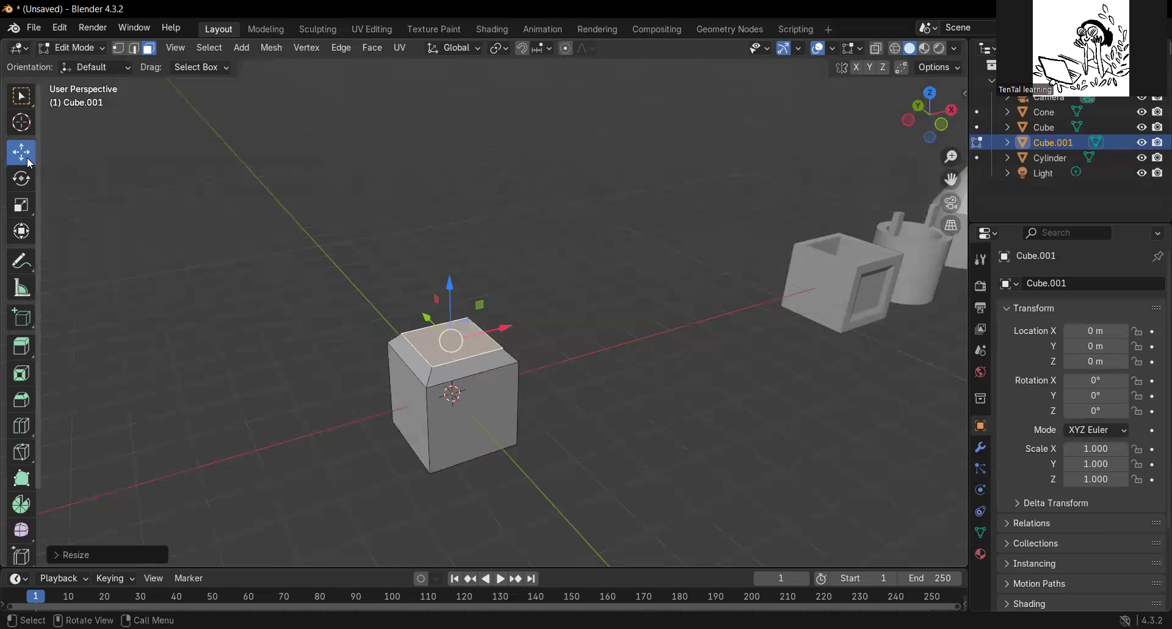
mouse_move(449, 282)
mouse_down()
mouse_move(450, 312)
mouse_move(452, 286)
mouse_move(452, 296)
mouse_up()
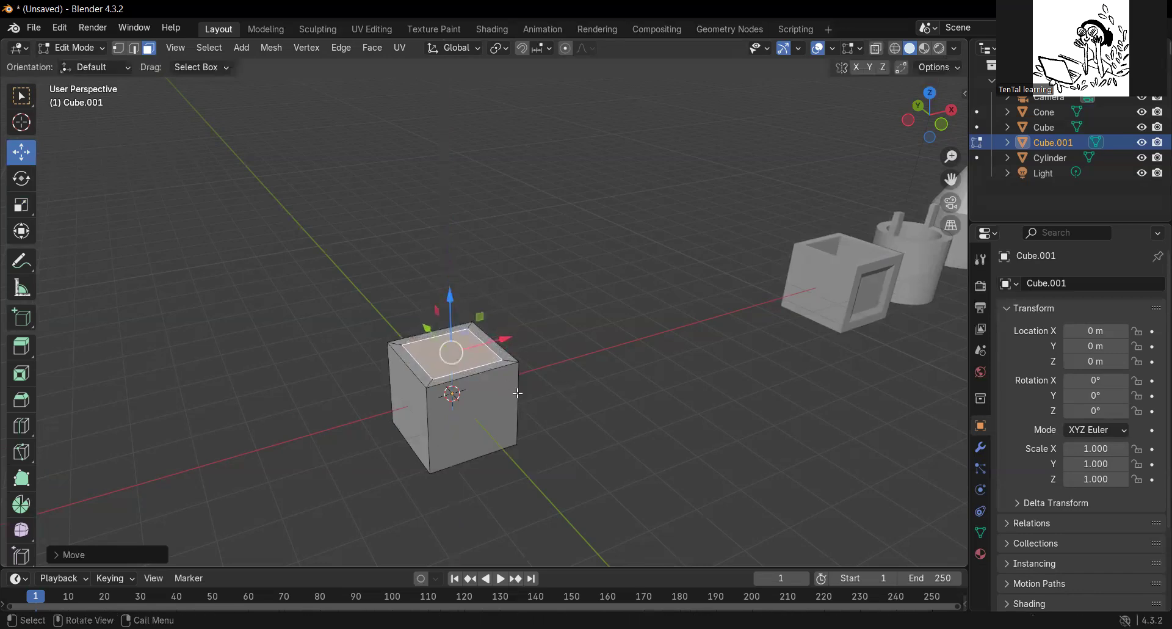
Extrude the inner top face downward into the cube to hollow it out.
click(26, 351)
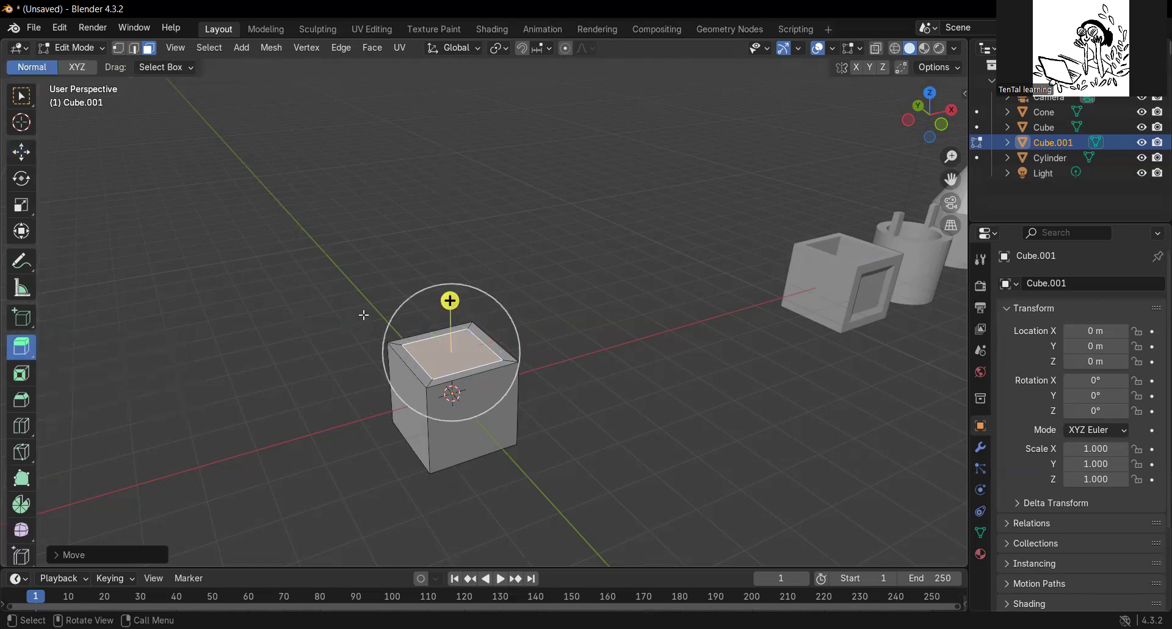
drag(450, 301, 457, 346)
middle_drag(557, 350, 580, 324)
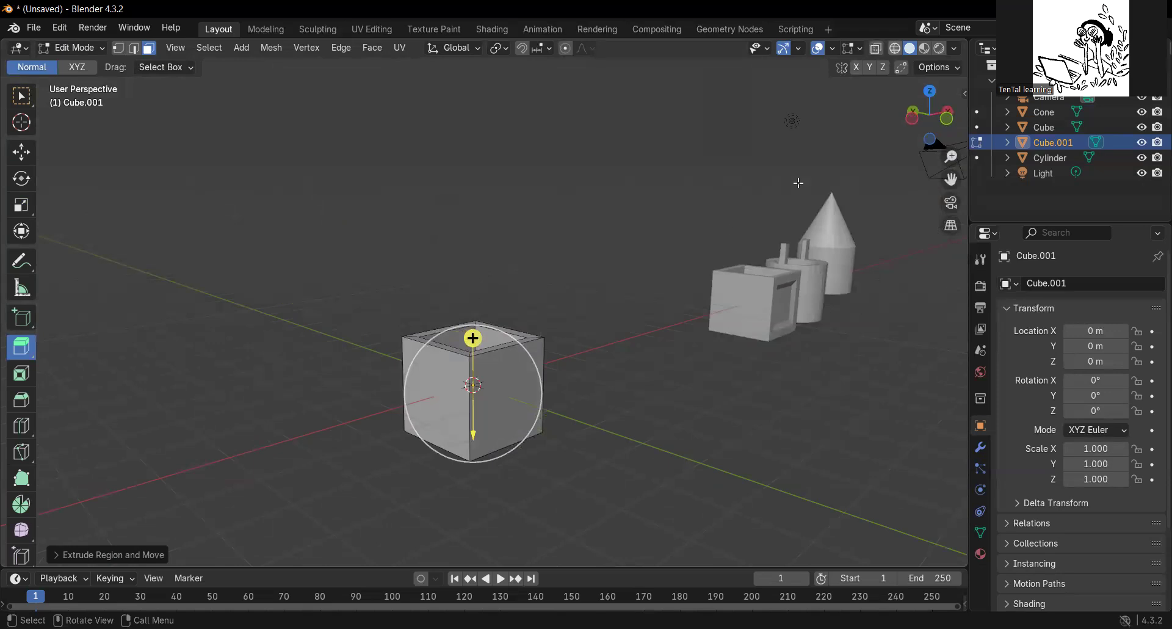
Deepen the cavity in wireframe shading until its floor is near the cube's base, and return to solid shading.
key(shift+z)
mouse_move(589, 431)
middle_down()
mouse_move(597, 412)
mouse_move(592, 426)
middle_up()
scroll(592, 427, up, 1)
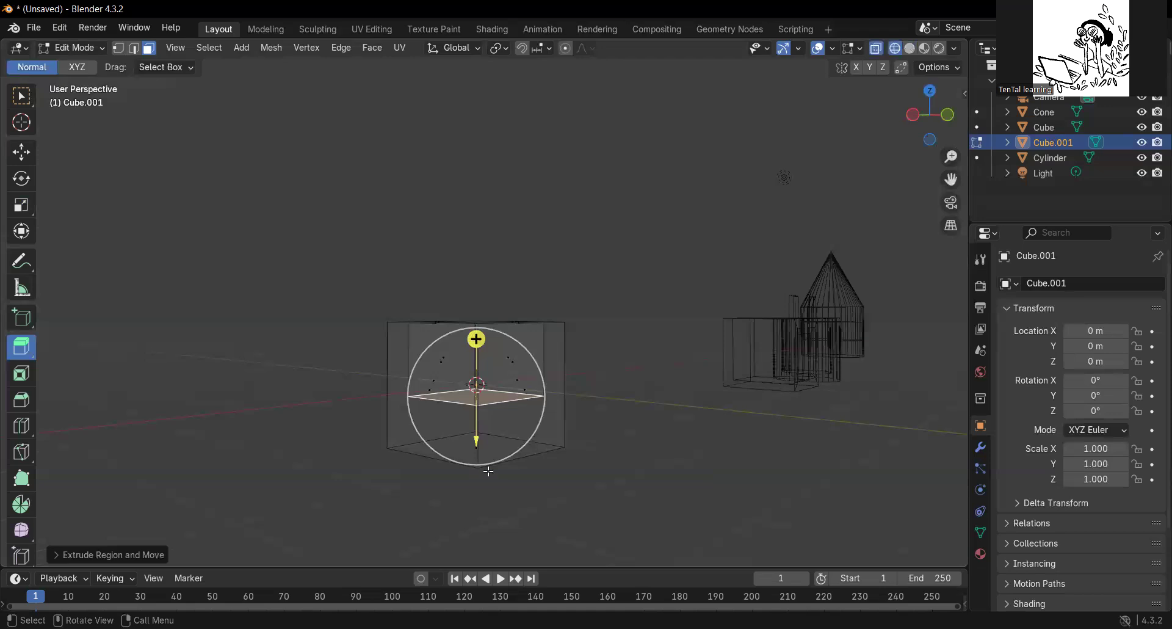
drag(476, 441, 476, 479)
middle_drag(638, 394, 793, 197)
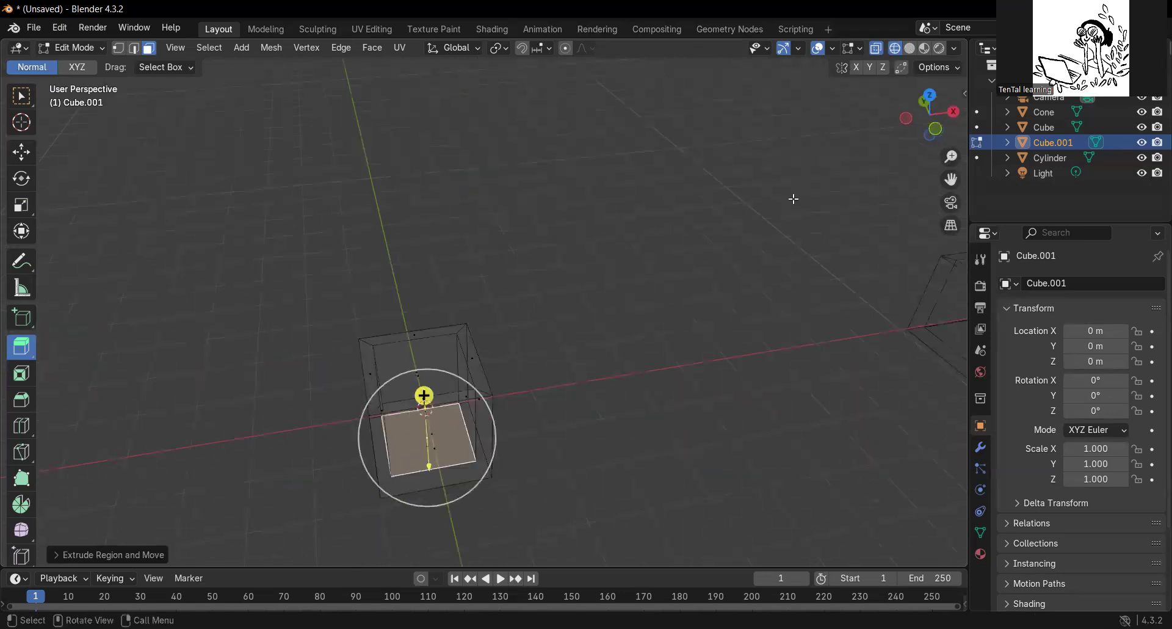
key(shift+z)
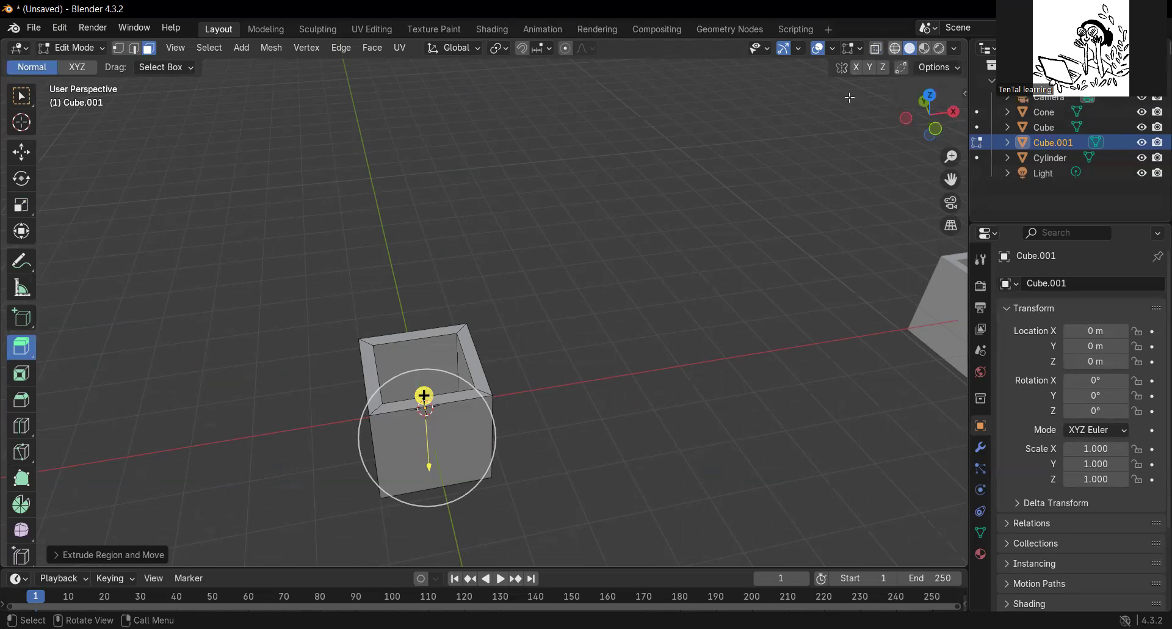
middle_drag(622, 369, 652, 335)
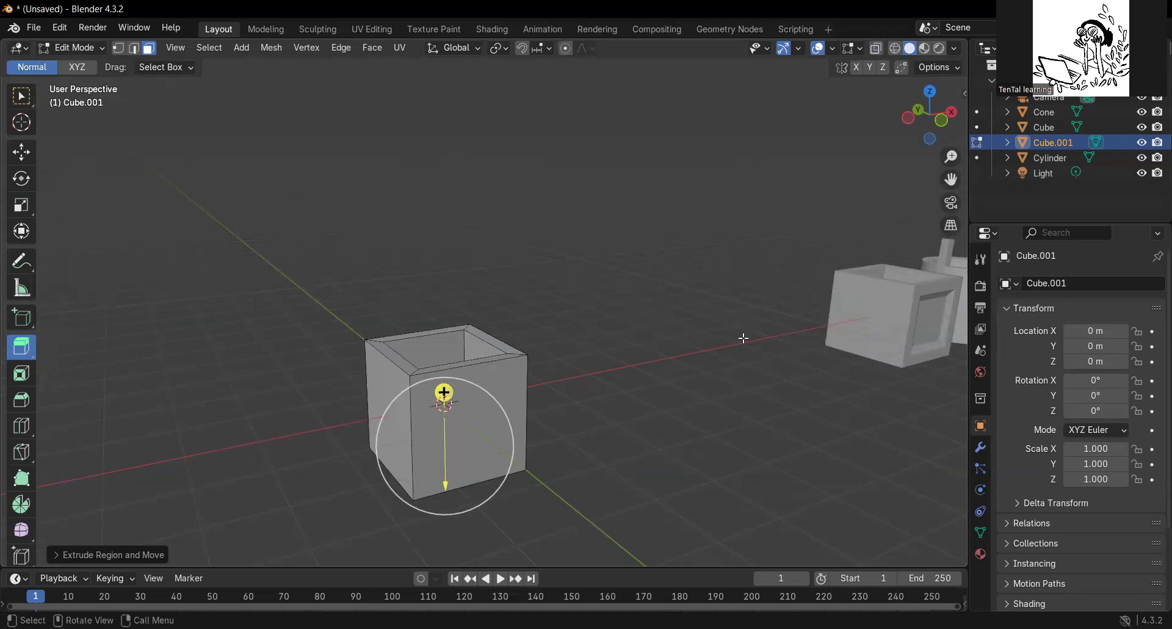
Return to Object Mode and add a cylinder mesh at the origin.
click(271, 52)
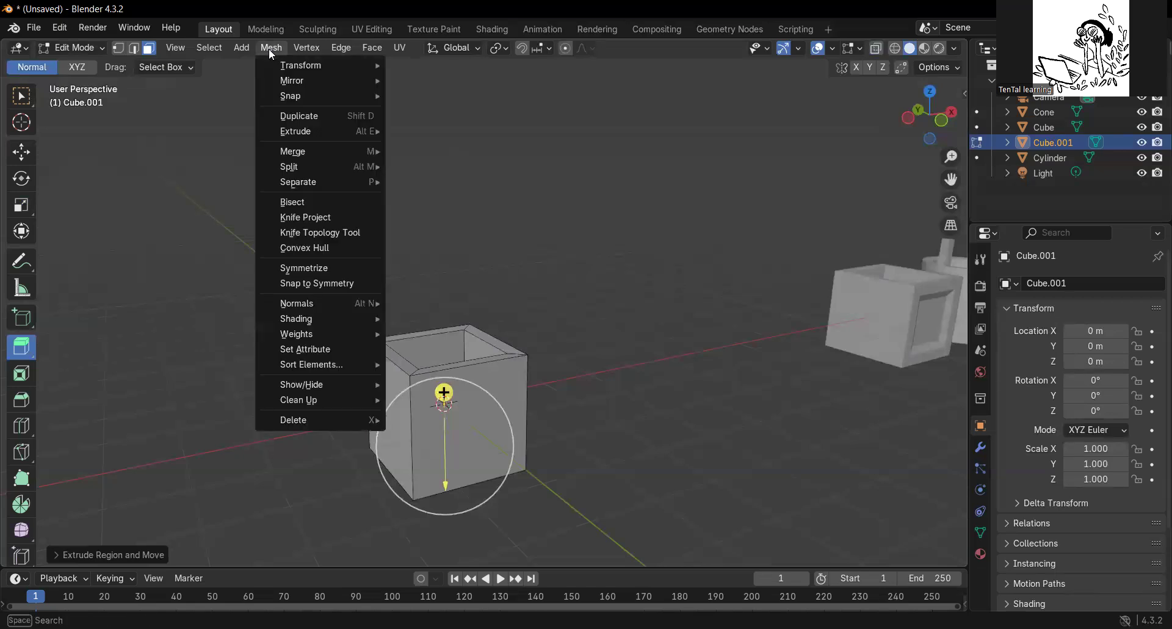
click(95, 46)
click(83, 65)
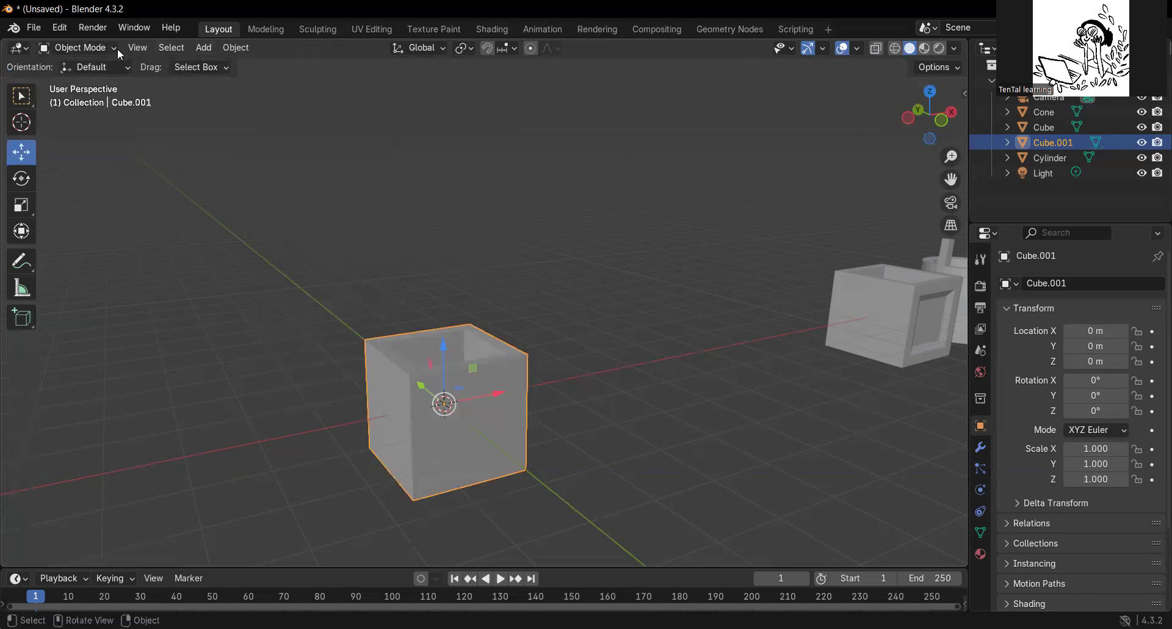
click(205, 49)
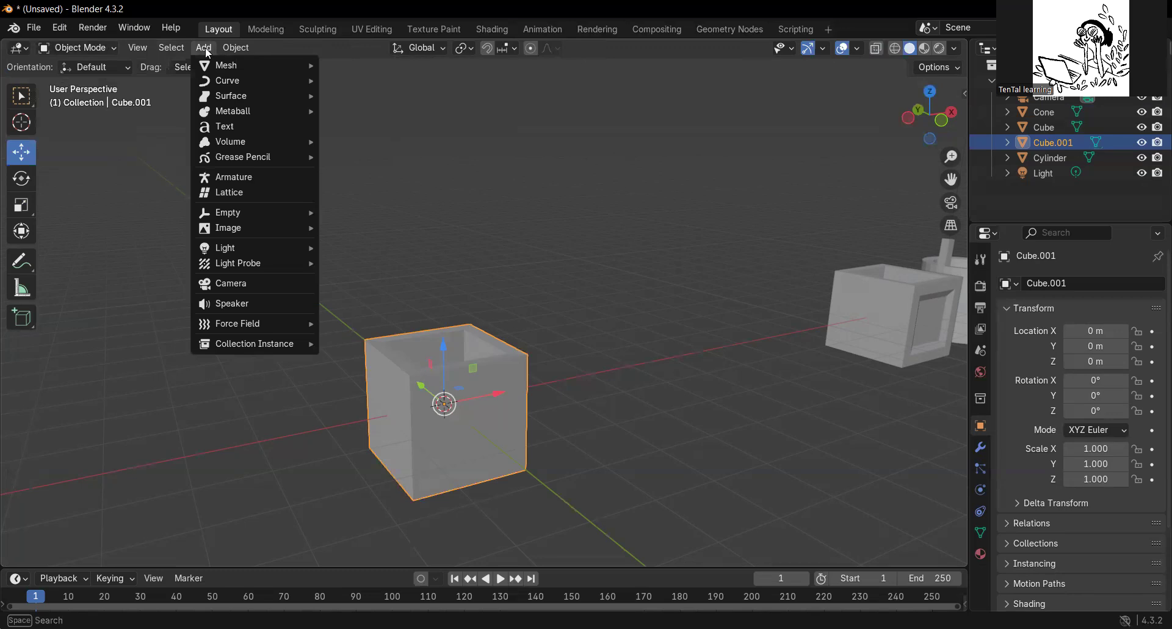
mouse_move(223, 64)
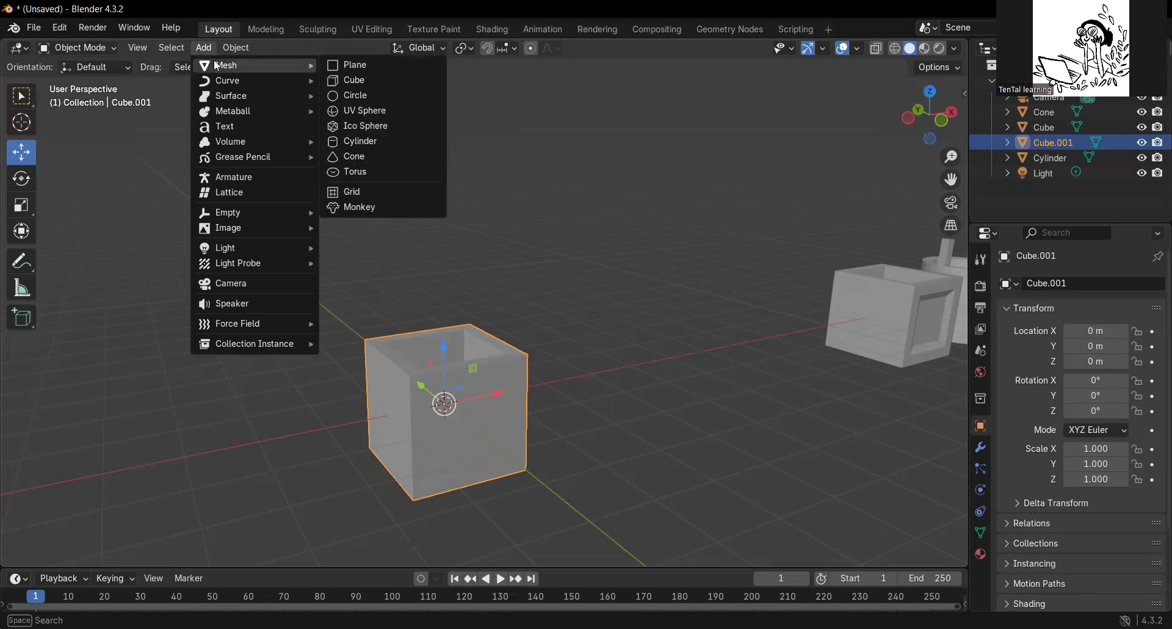
click(361, 142)
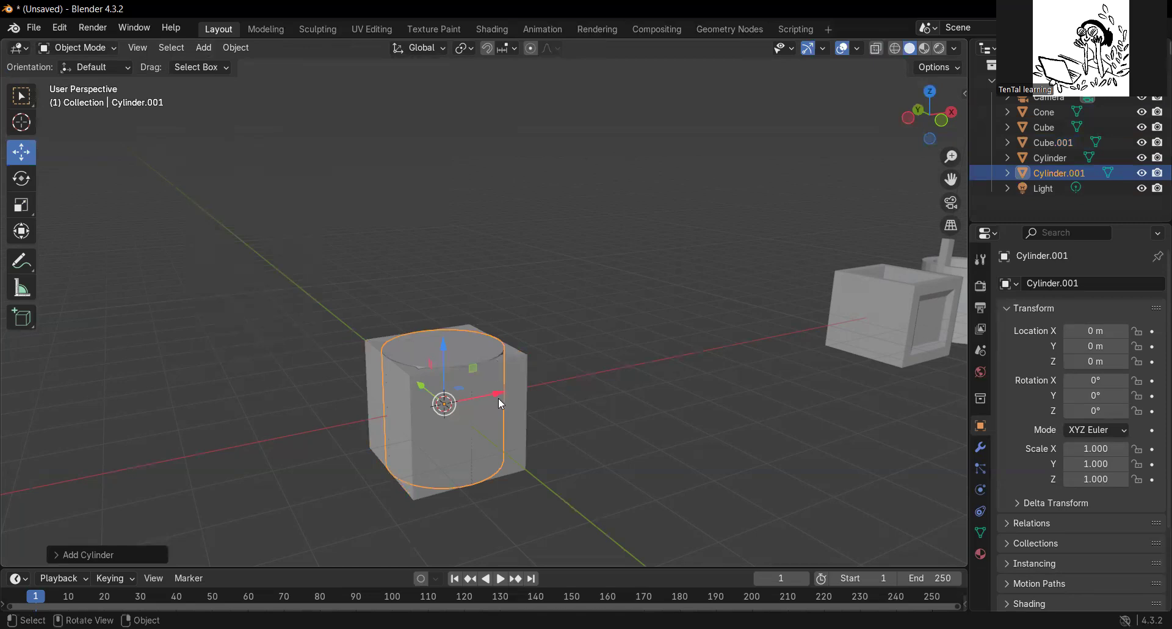
Move the new cylinder along the X axis to about 3.79 m, clear of the hollow box.
drag(500, 398, 678, 361)
middle_drag(719, 383, 602, 481)
scroll(613, 368, up, 3)
scroll(639, 363, down, 1)
middle_drag(640, 363, 610, 475)
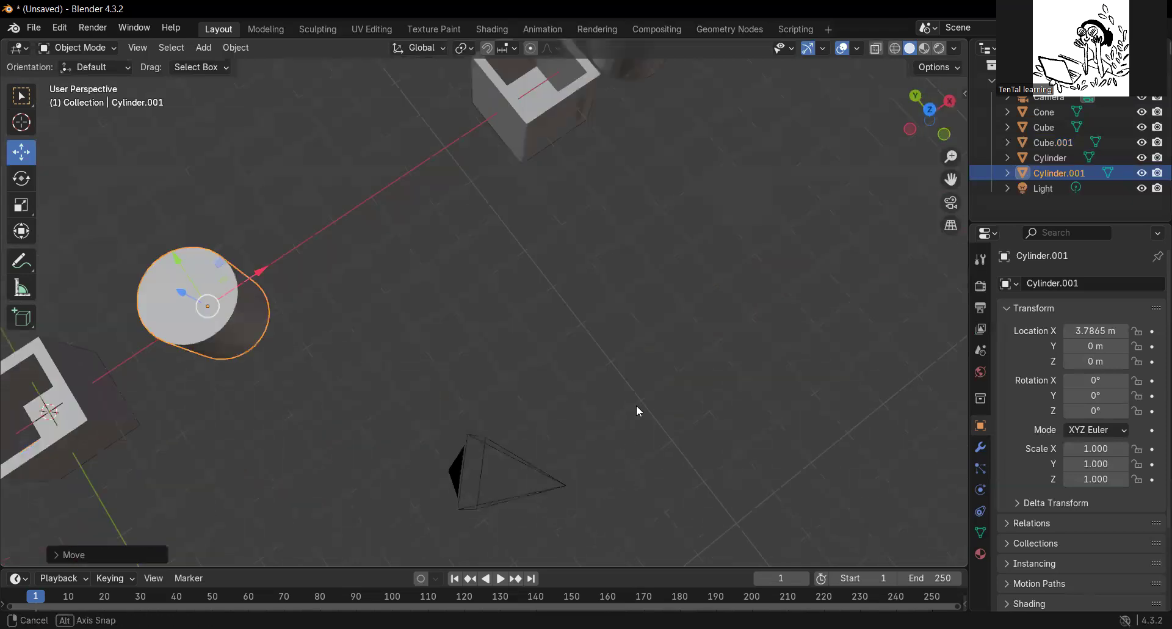
middle_drag(636, 405, 544, 199)
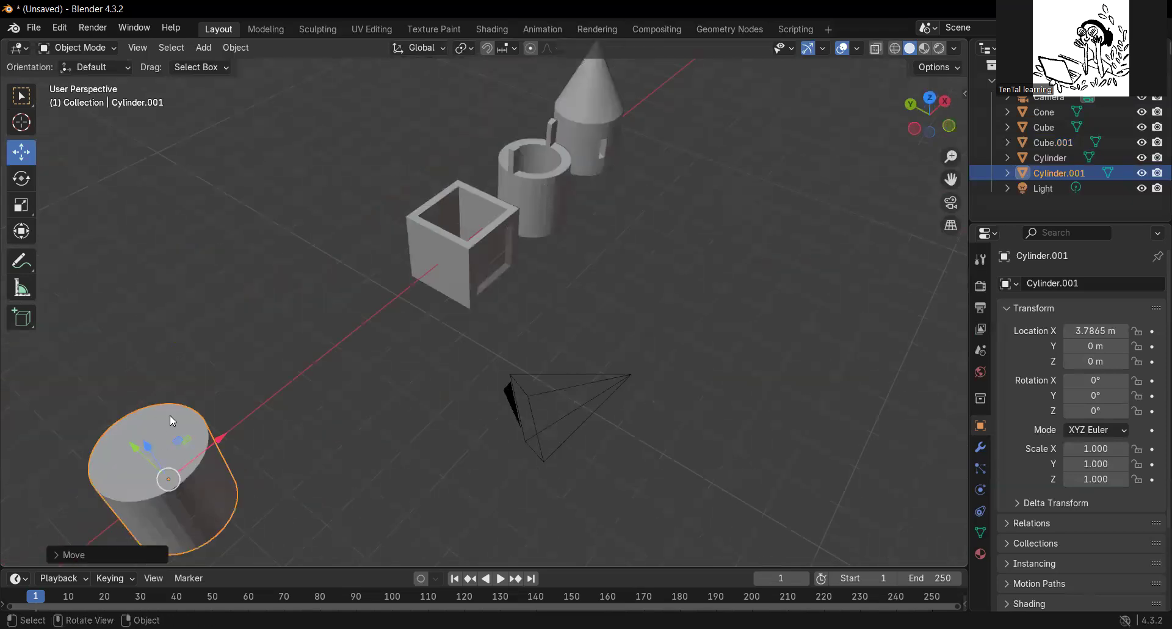
shift+middle_drag(204, 459, 511, 435)
scroll(527, 489, up, 3)
middle_drag(524, 485, 688, 335)
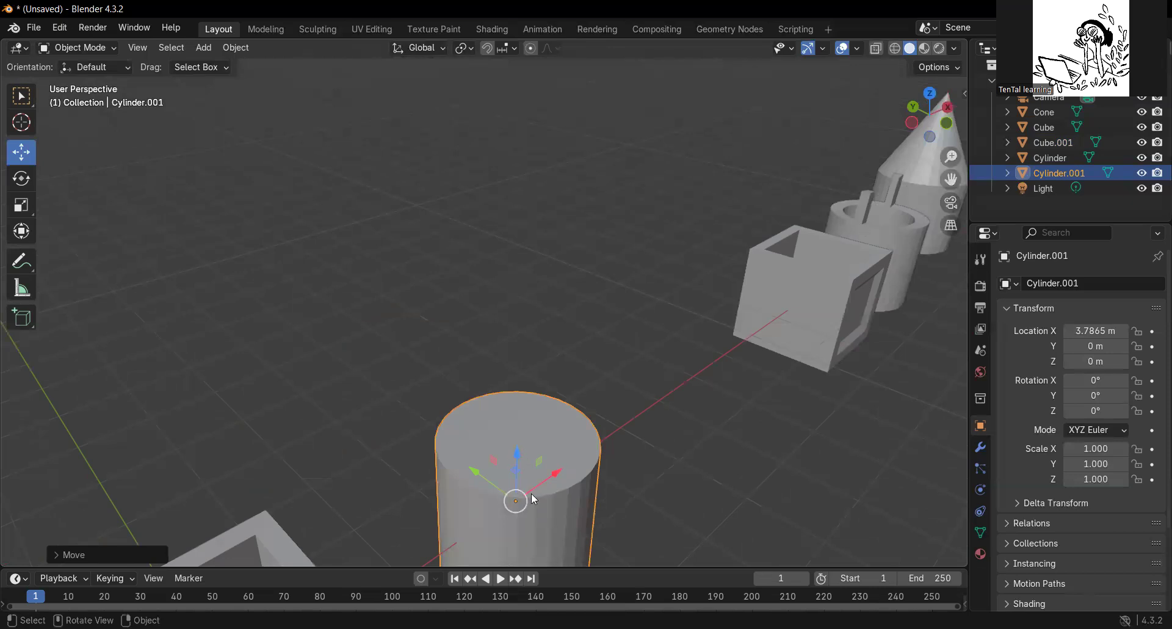
Enter Edit Mode on the new cylinder and extrude its top face slightly upward.
middle_drag(534, 492, 537, 481)
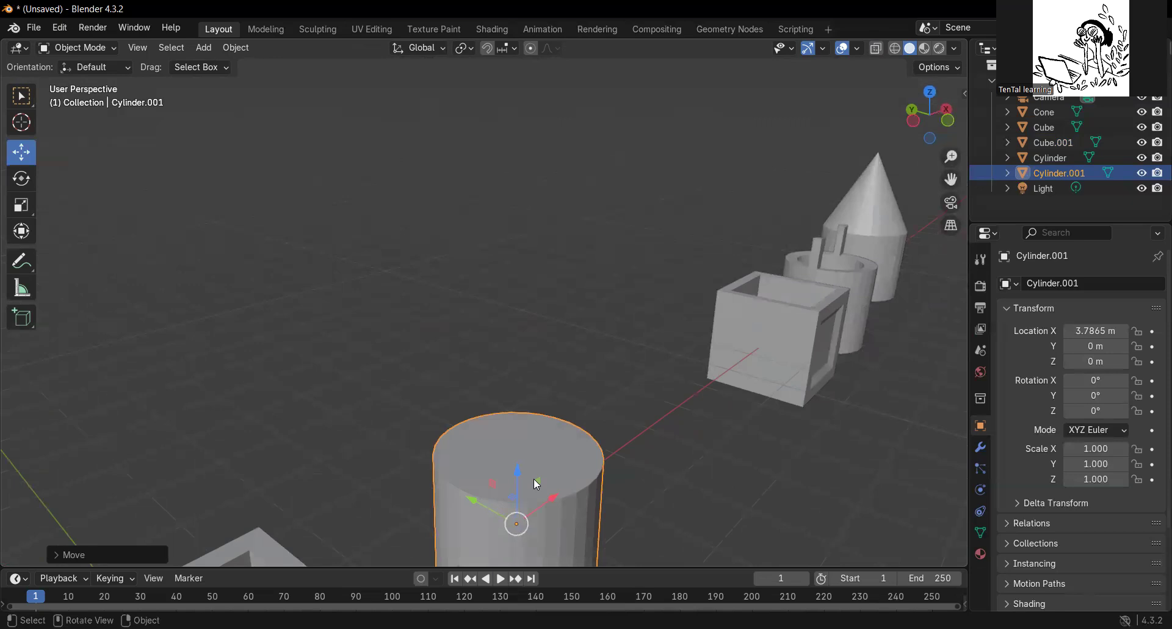
key(Tab)
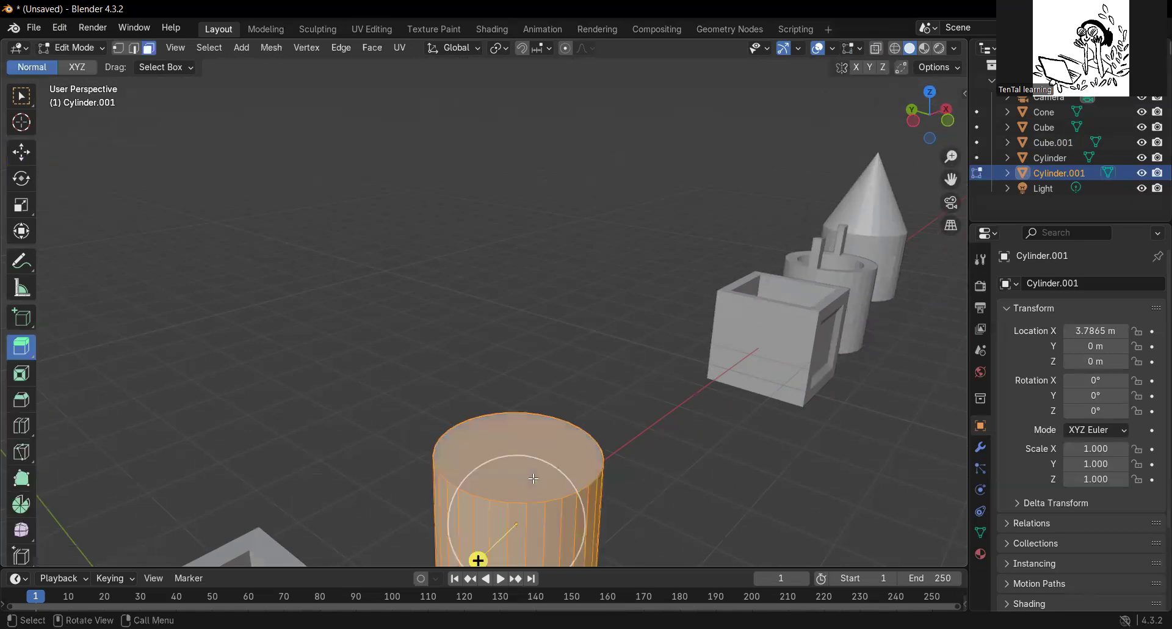
click(95, 45)
click(523, 432)
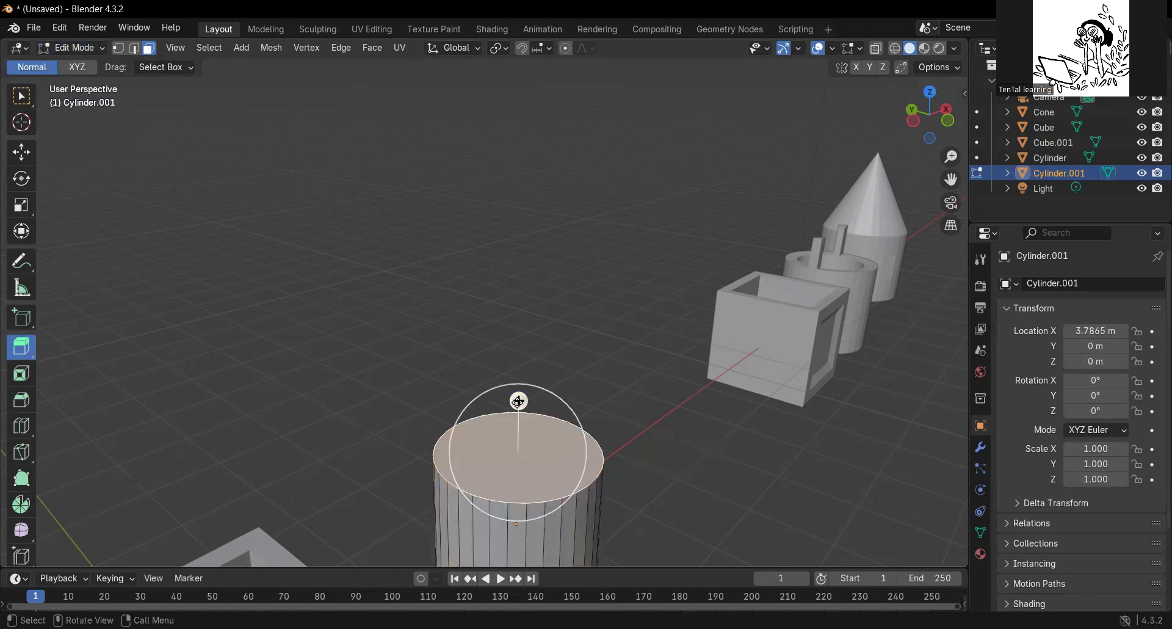
drag(519, 402, 523, 376)
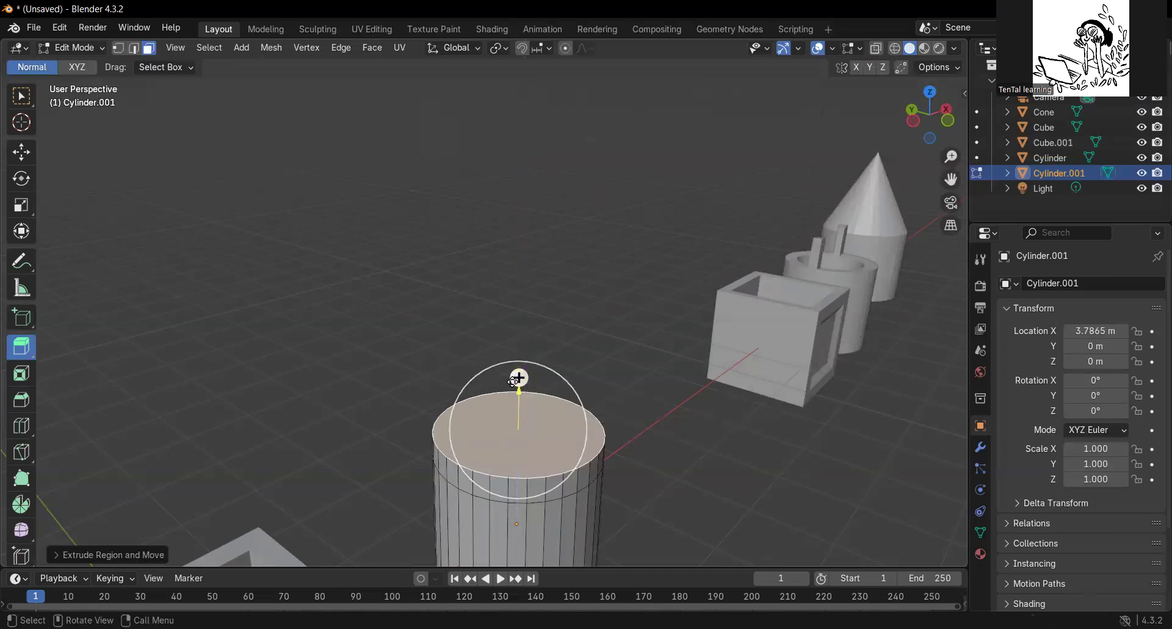
Scale the cylinder's extruded top face inward and lower it level with the outer rim.
click(22, 205)
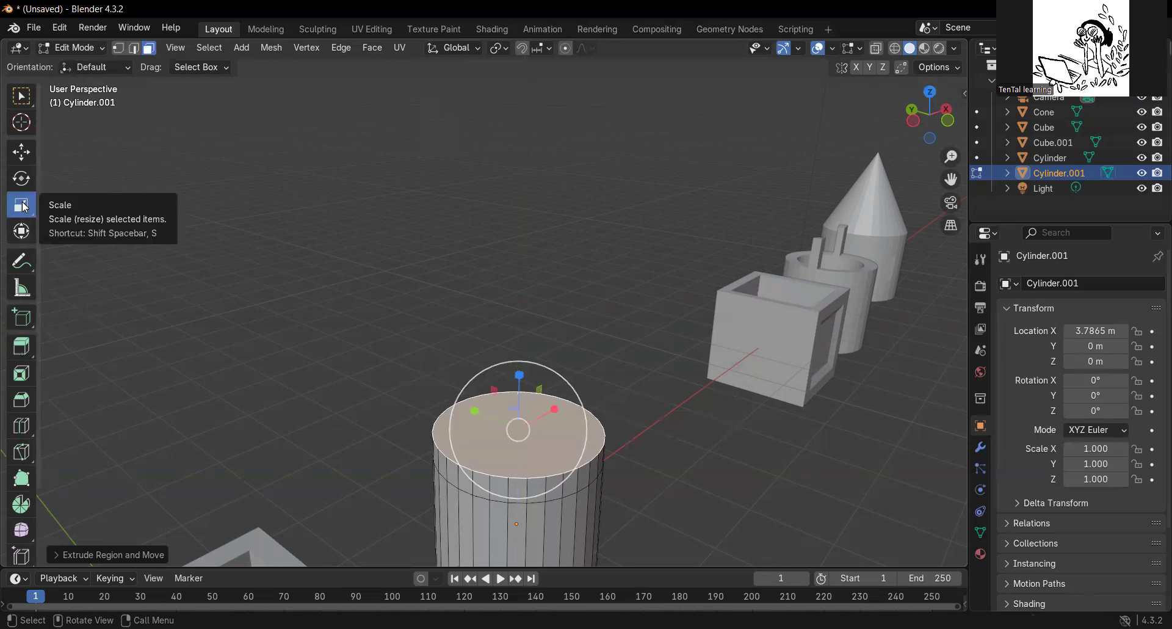
drag(578, 395, 567, 402)
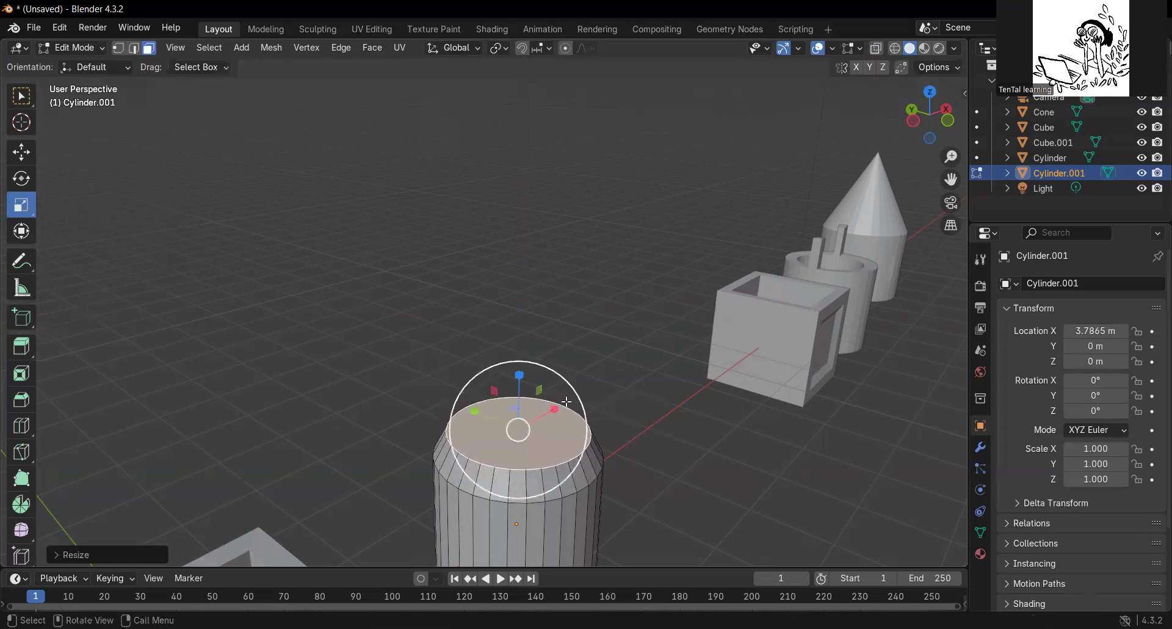
click(22, 159)
drag(519, 373, 522, 398)
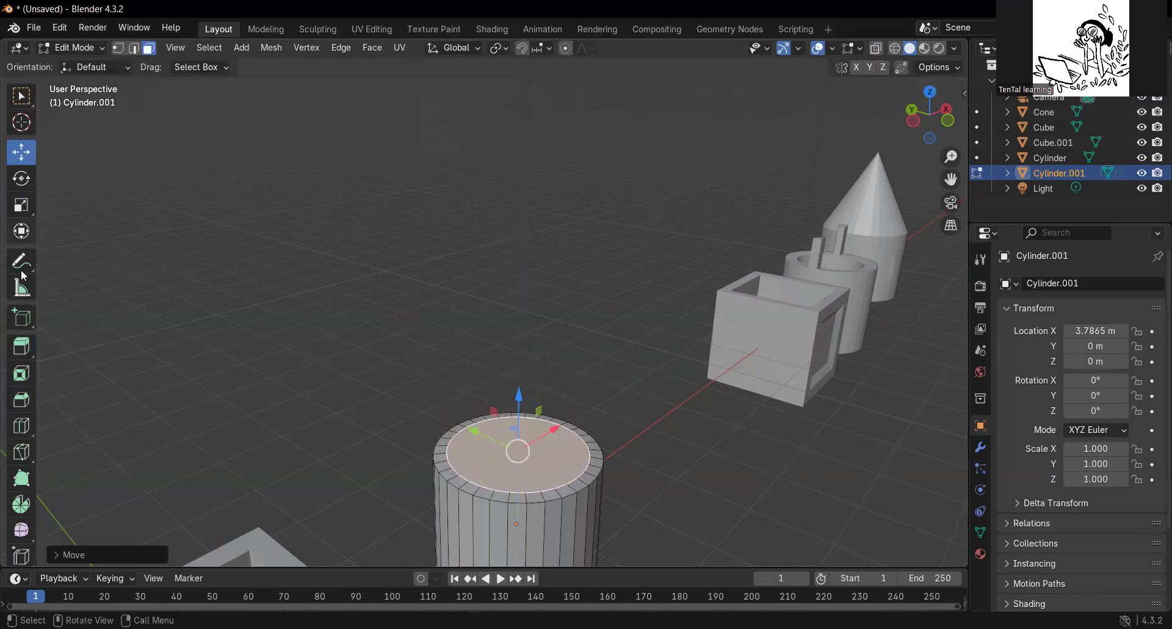
Extrude the inner top face slightly upward and scale it smaller to form a tapered collar.
click(23, 353)
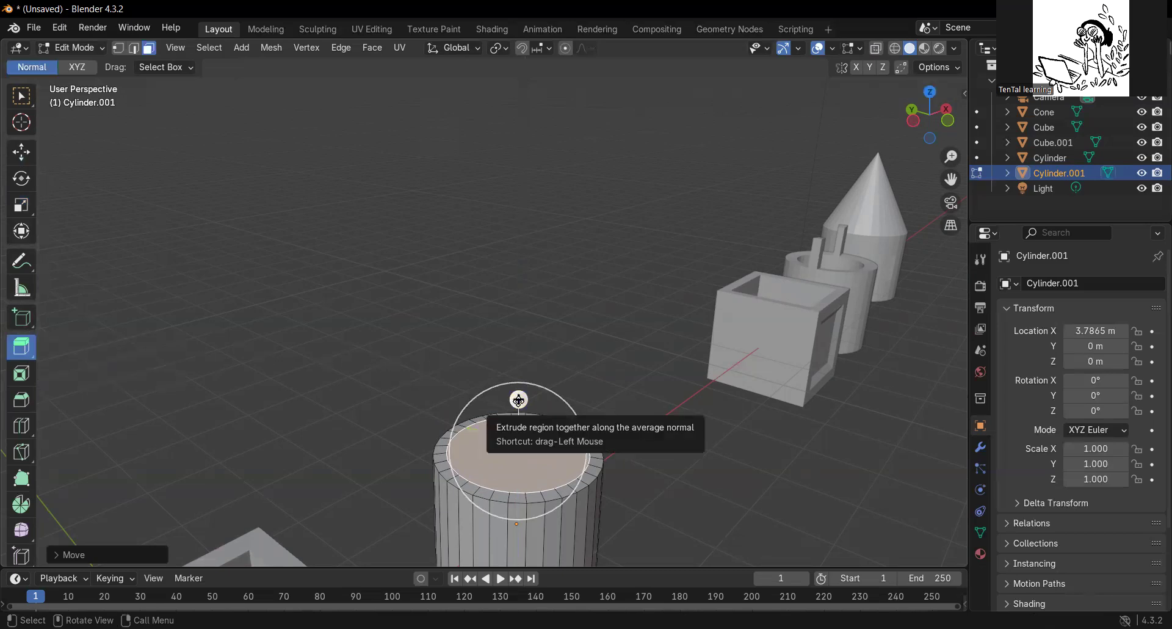
drag(518, 400, 518, 382)
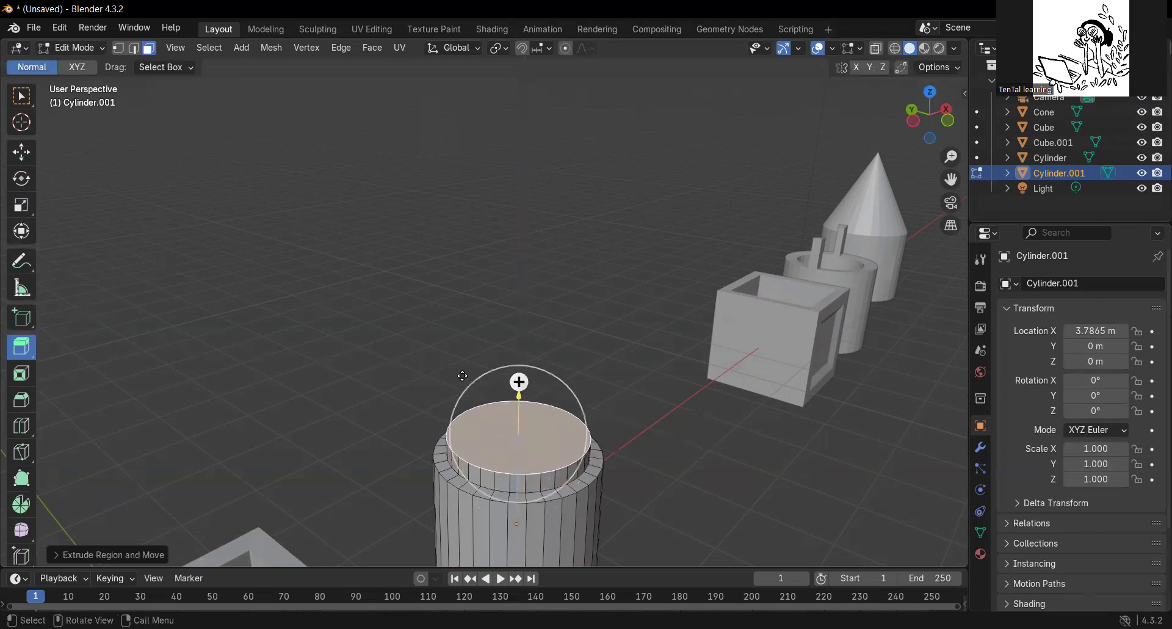
click(22, 207)
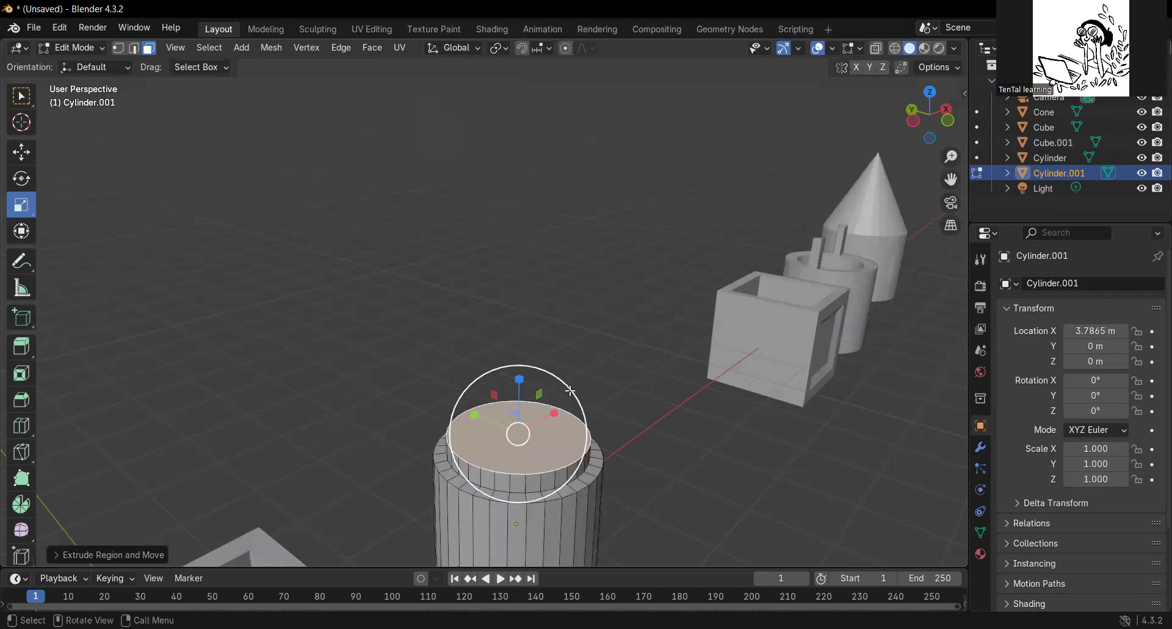
drag(569, 392, 562, 404)
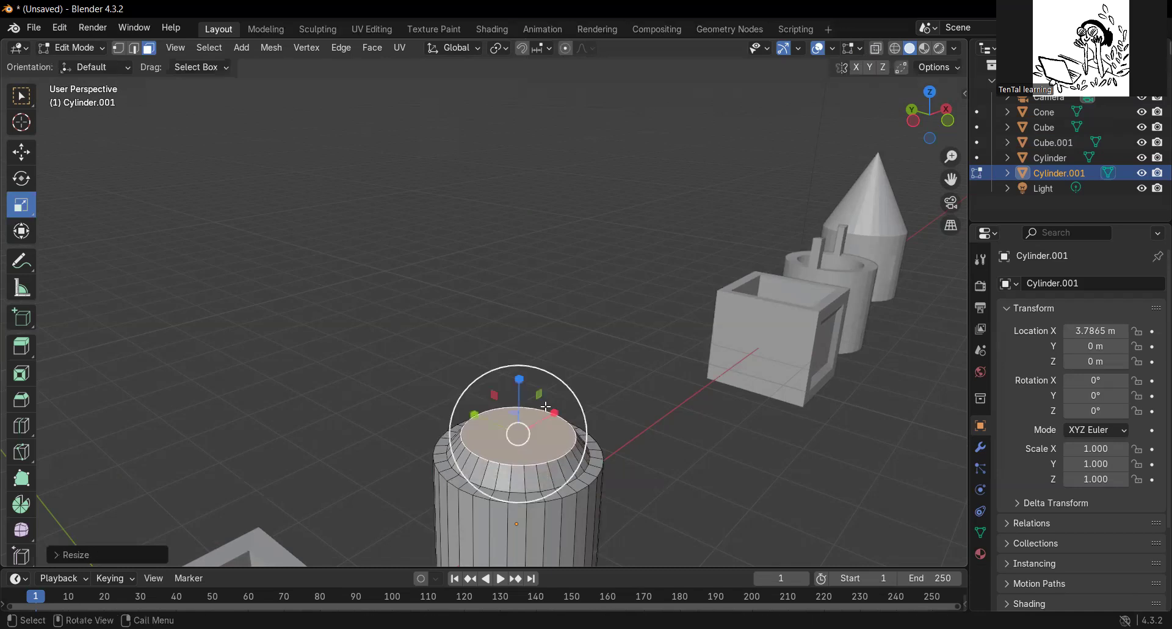
Extrude the collar's top face down into the cylinder to hollow it out.
click(26, 353)
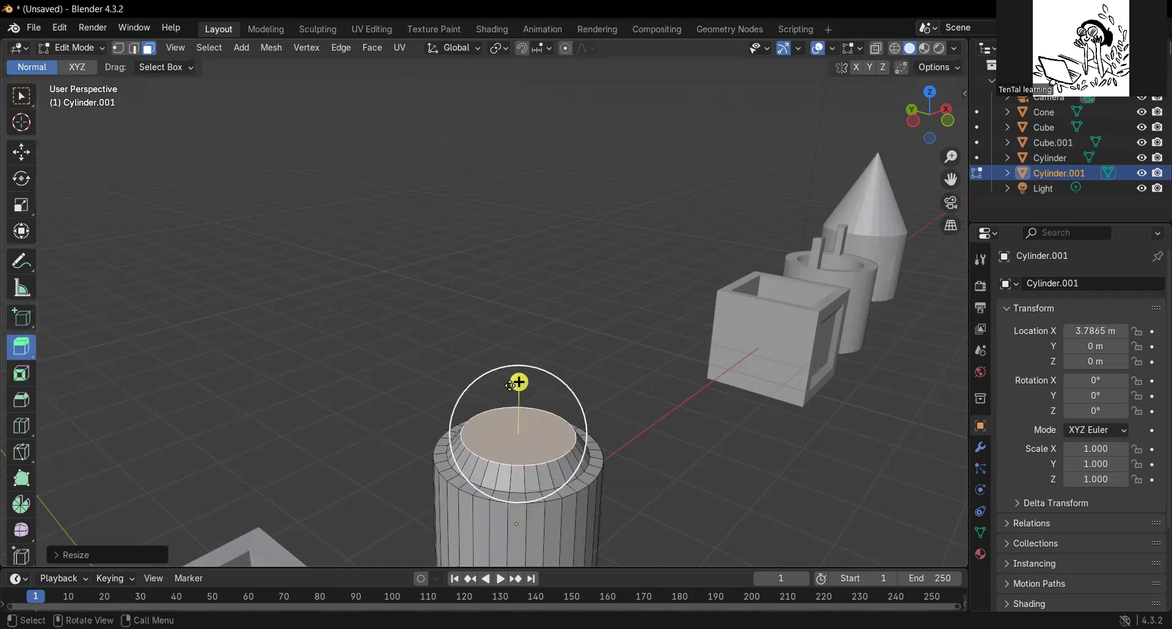
drag(519, 383, 545, 465)
scroll(544, 465, down, 2)
scroll(557, 445, up, 1)
middle_drag(617, 506, 574, 504)
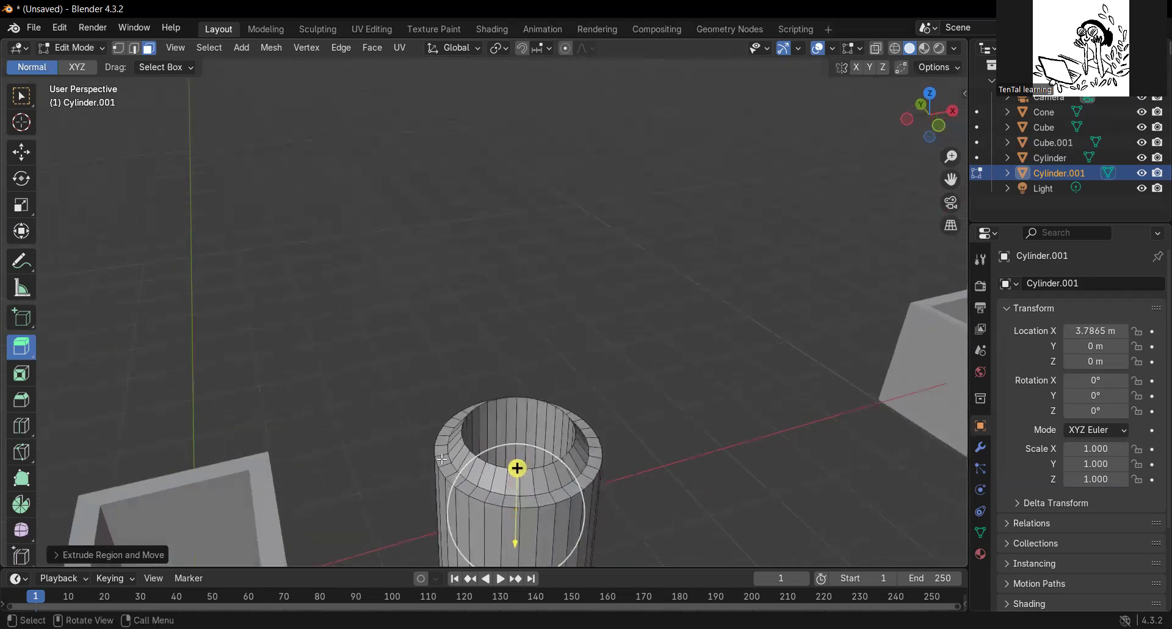
Extrude one small rim face on each of two opposite sides of the cylinder upward into thin posts.
click(442, 458)
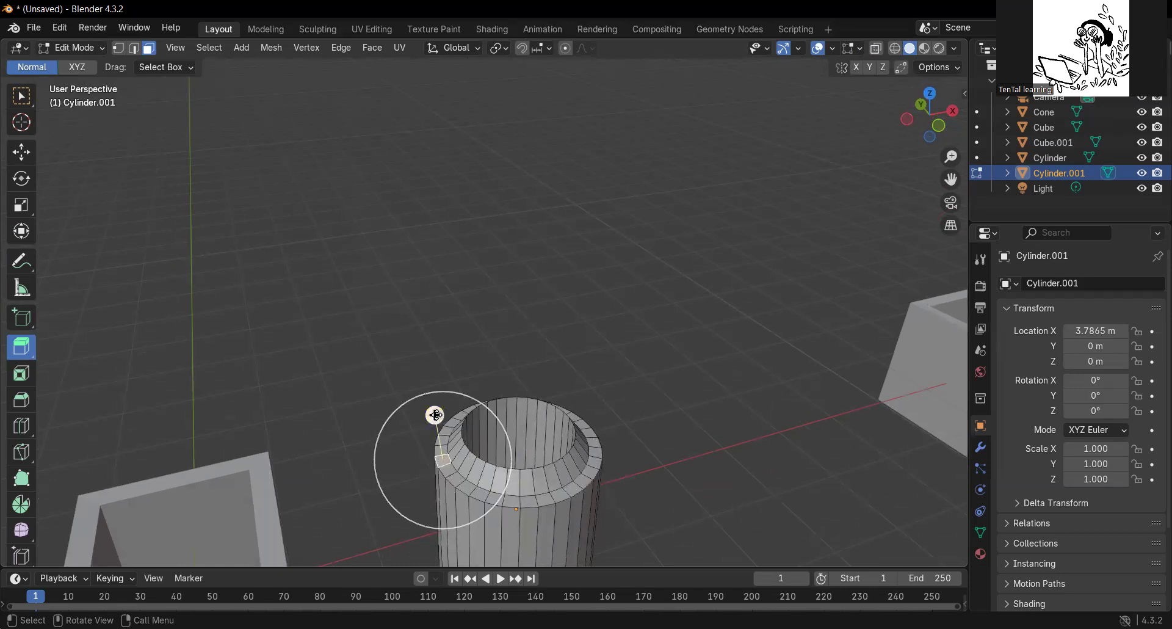
drag(434, 415, 426, 368)
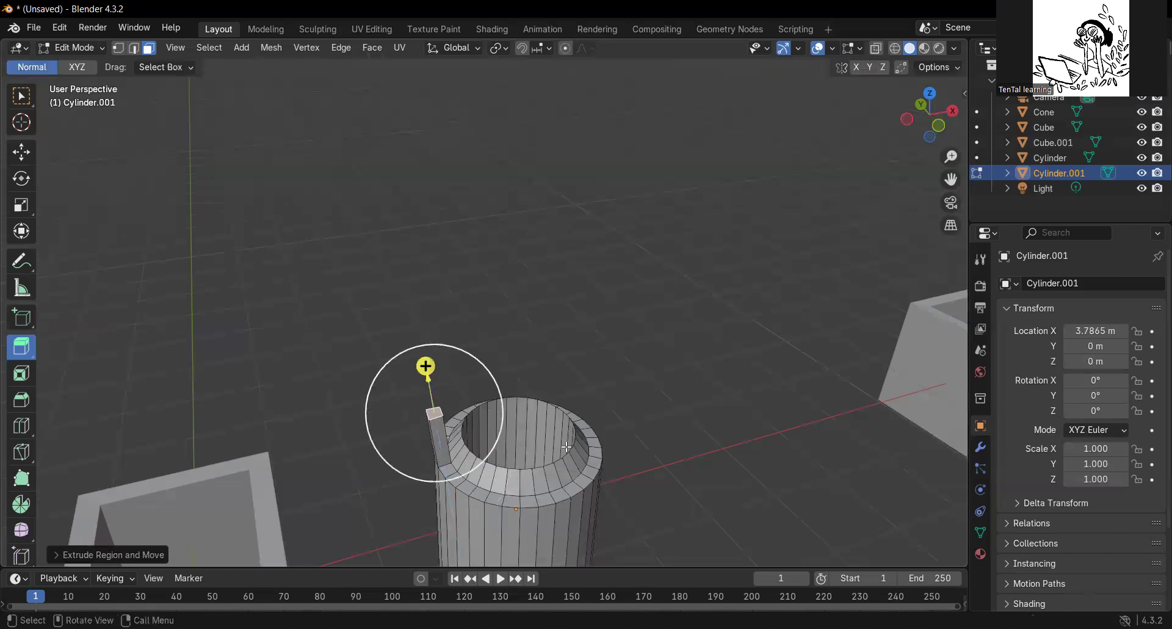
click(589, 467)
drag(599, 425, 616, 367)
middle_drag(497, 509, 468, 485)
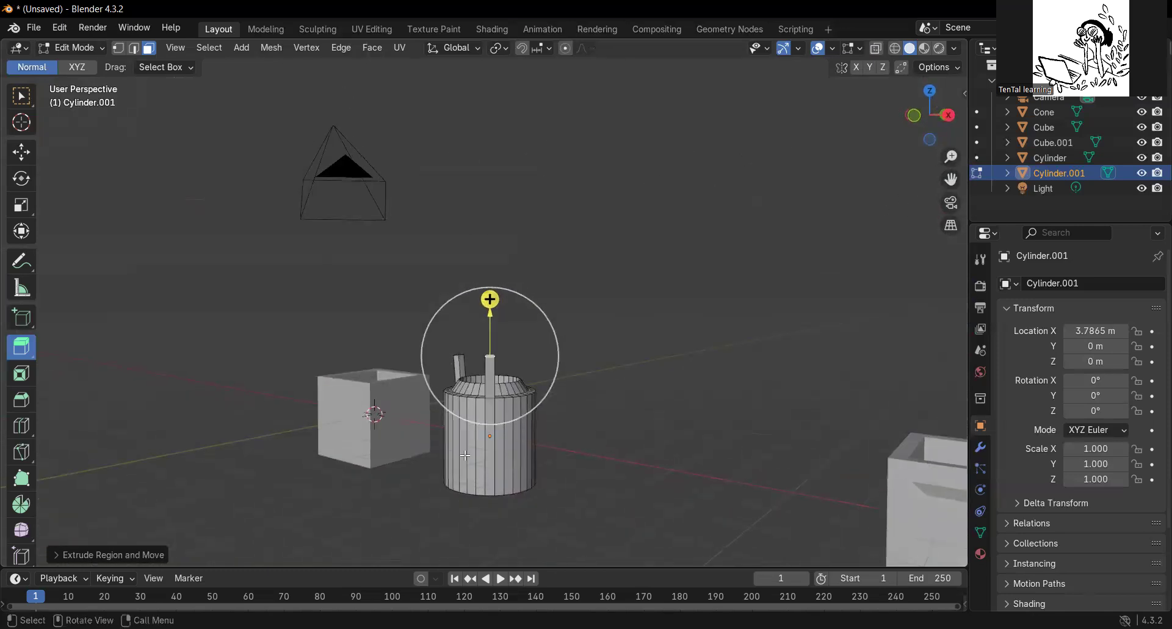
Extrude two narrow side faces on opposite sides of the cylinder outward into flat panels.
click(471, 448)
middle_drag(621, 500, 553, 519)
drag(389, 456, 348, 469)
middle_drag(597, 466, 505, 434)
click(506, 452)
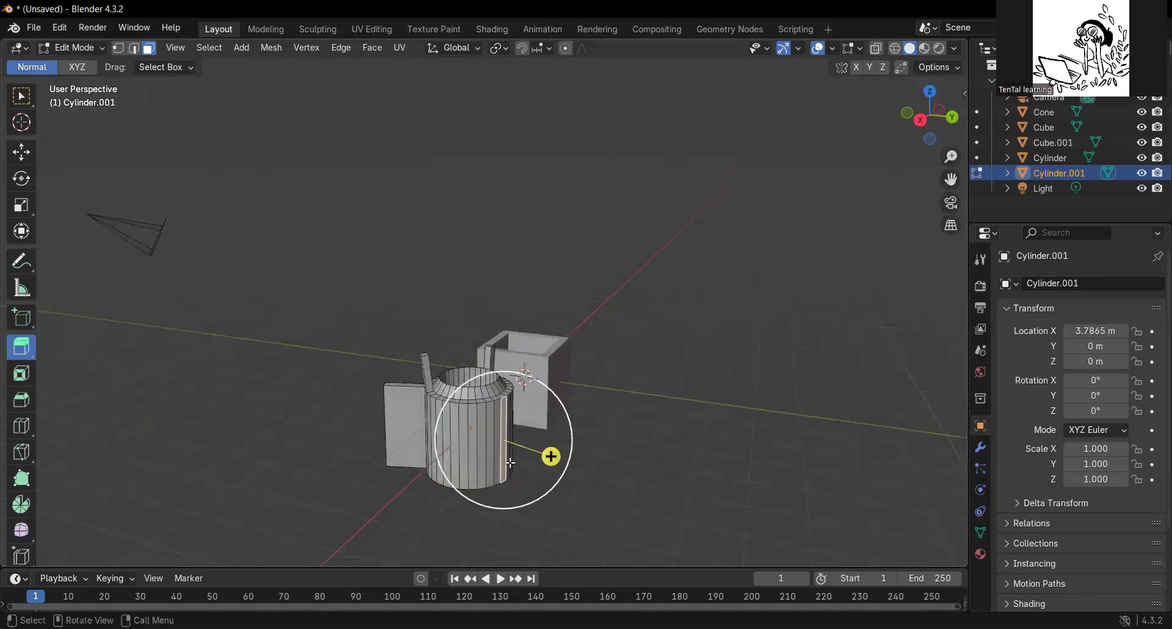
drag(550, 456, 595, 483)
middle_drag(353, 485, 338, 450)
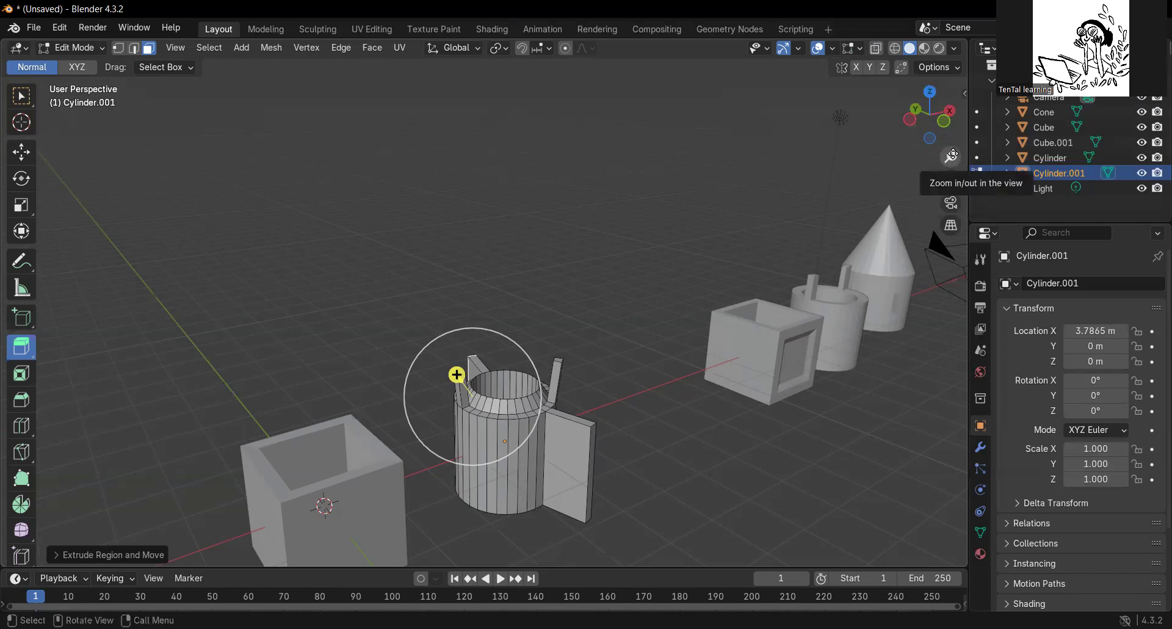
Return to Object Mode and add a cone mesh at the origin.
scroll(493, 293, up, 4)
scroll(493, 295, down, 4)
scroll(541, 406, up, 2)
middle_drag(508, 465, 455, 481)
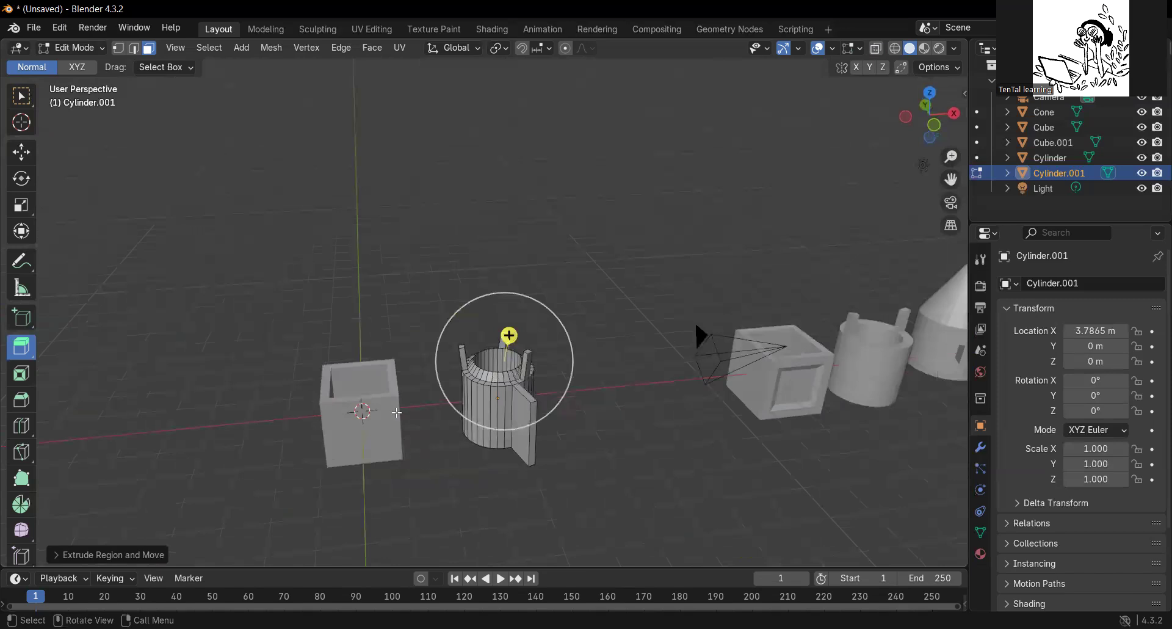
middle_drag(670, 445, 755, 348)
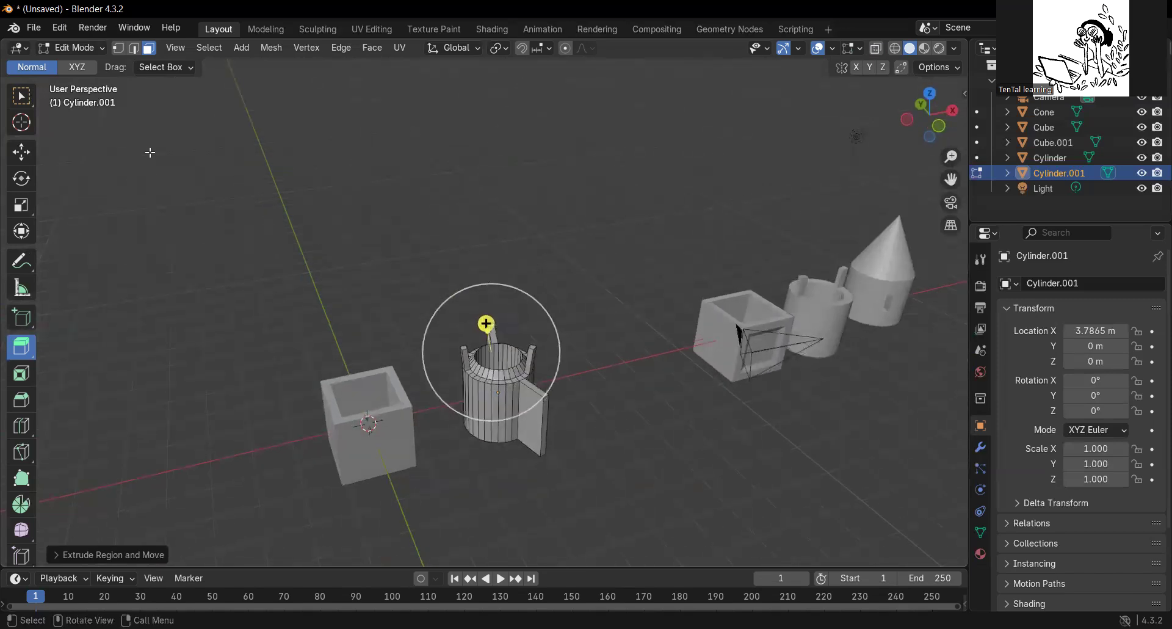
click(101, 49)
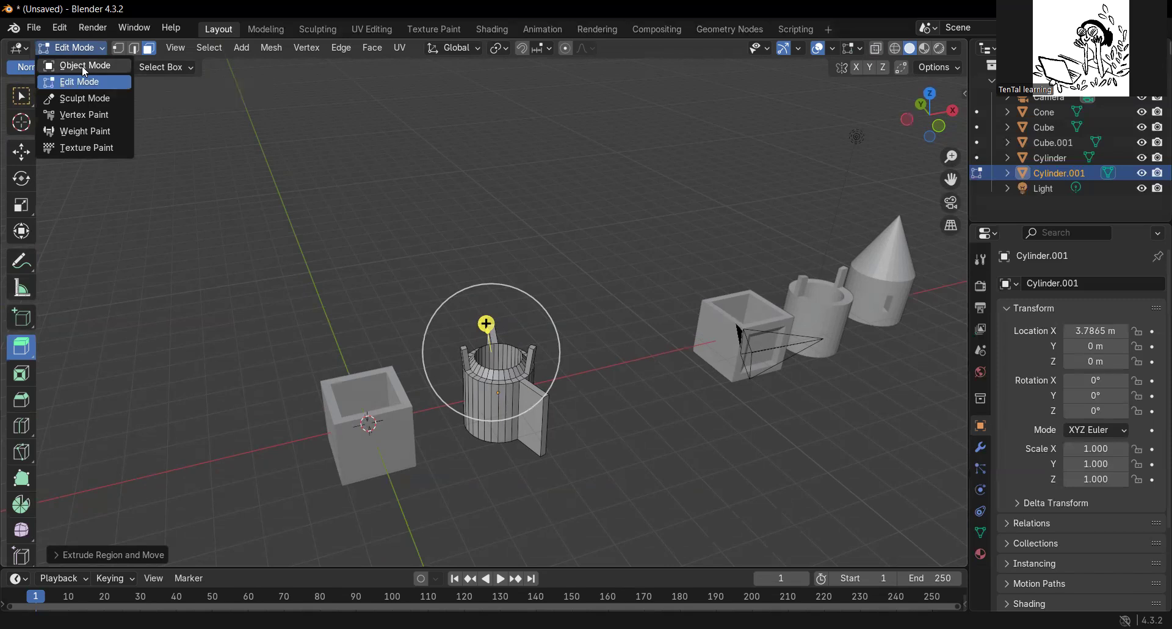
click(84, 67)
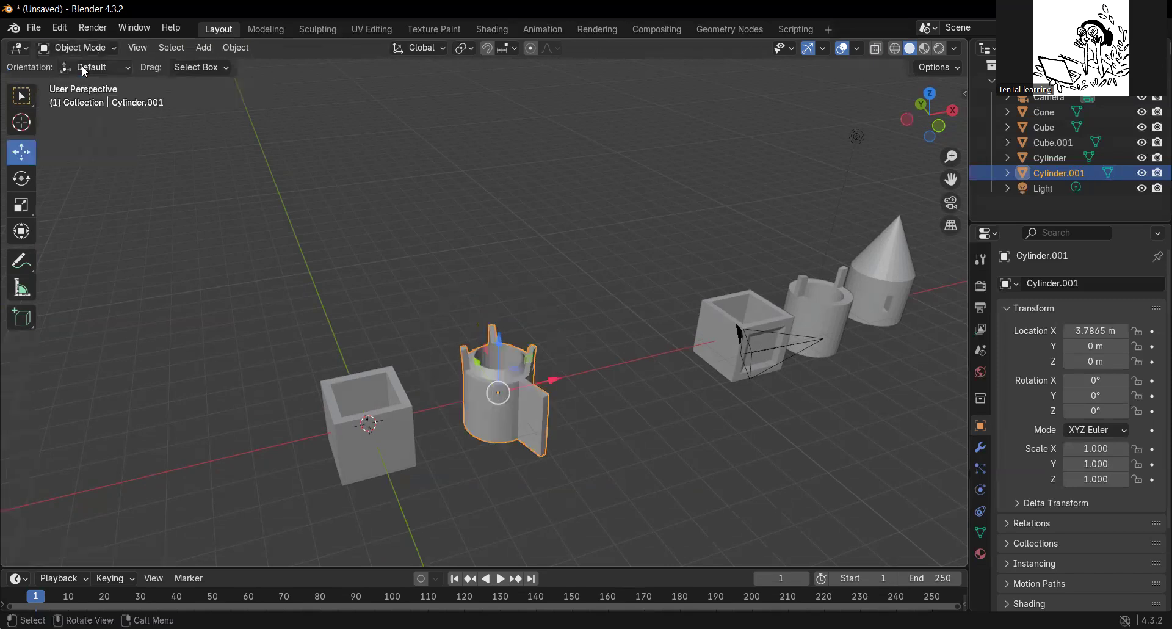
click(199, 49)
mouse_move(261, 66)
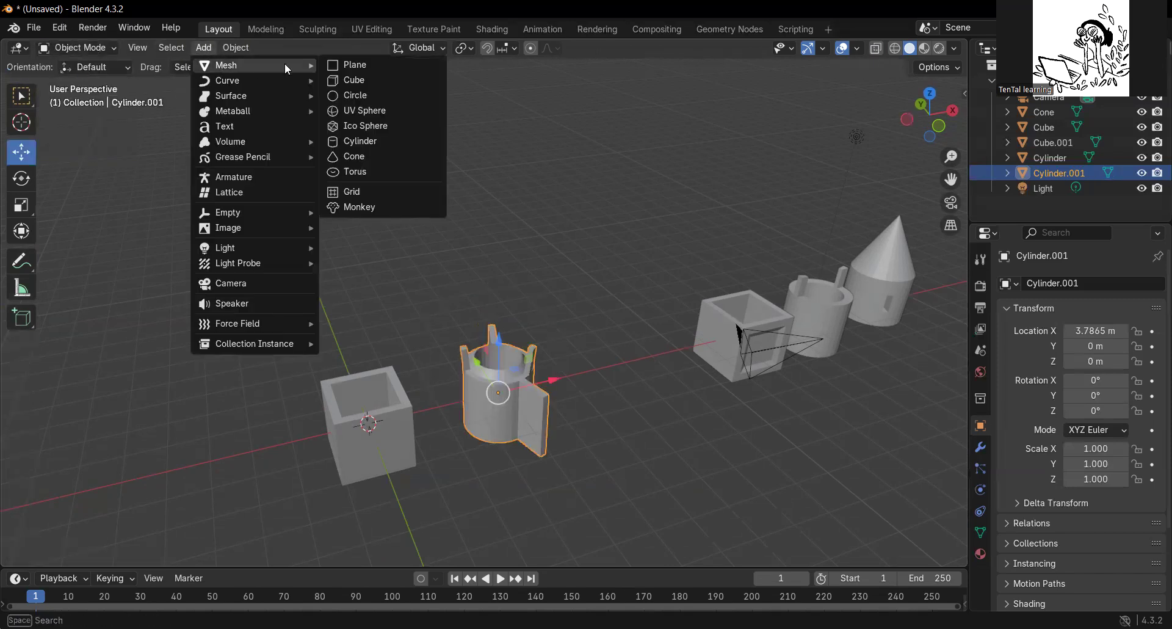
click(365, 160)
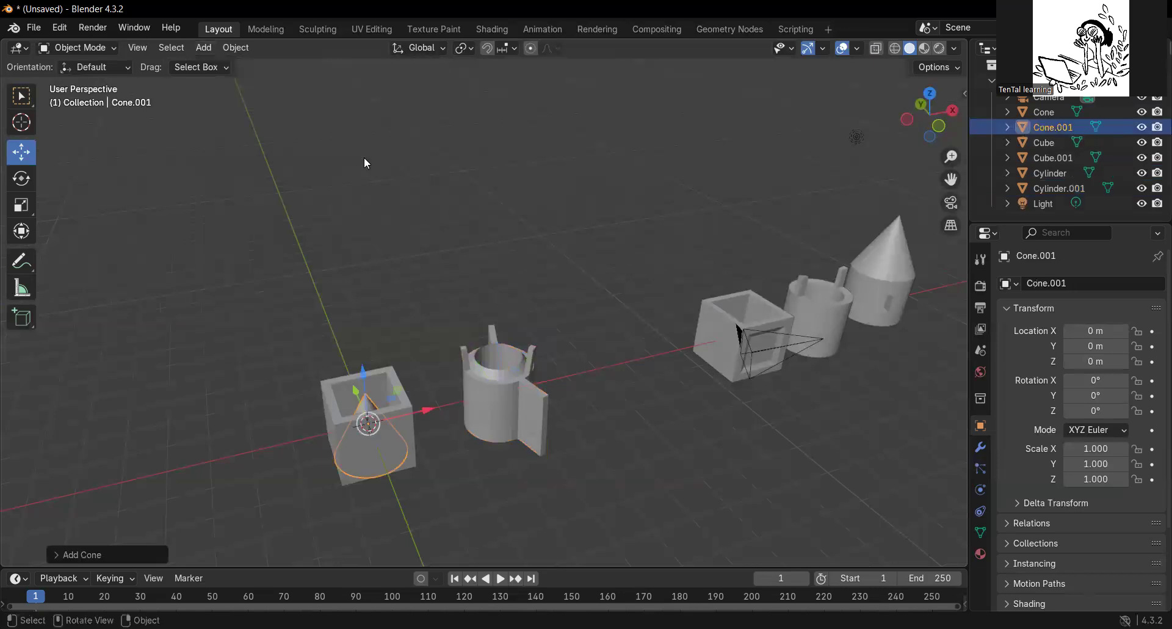
Move the cone along X to about -3.66 m and raise it along Z to about 3.62 m.
drag(428, 408, 269, 453)
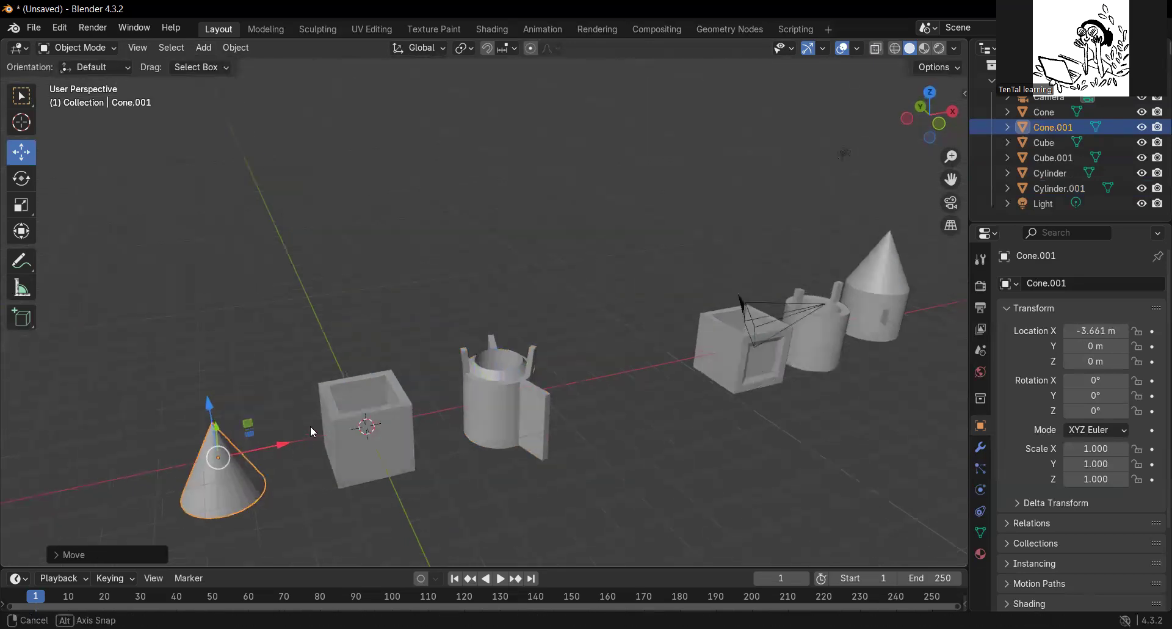
middle_drag(310, 426, 190, 397)
drag(200, 391, 197, 231)
middle_drag(222, 438, 276, 324)
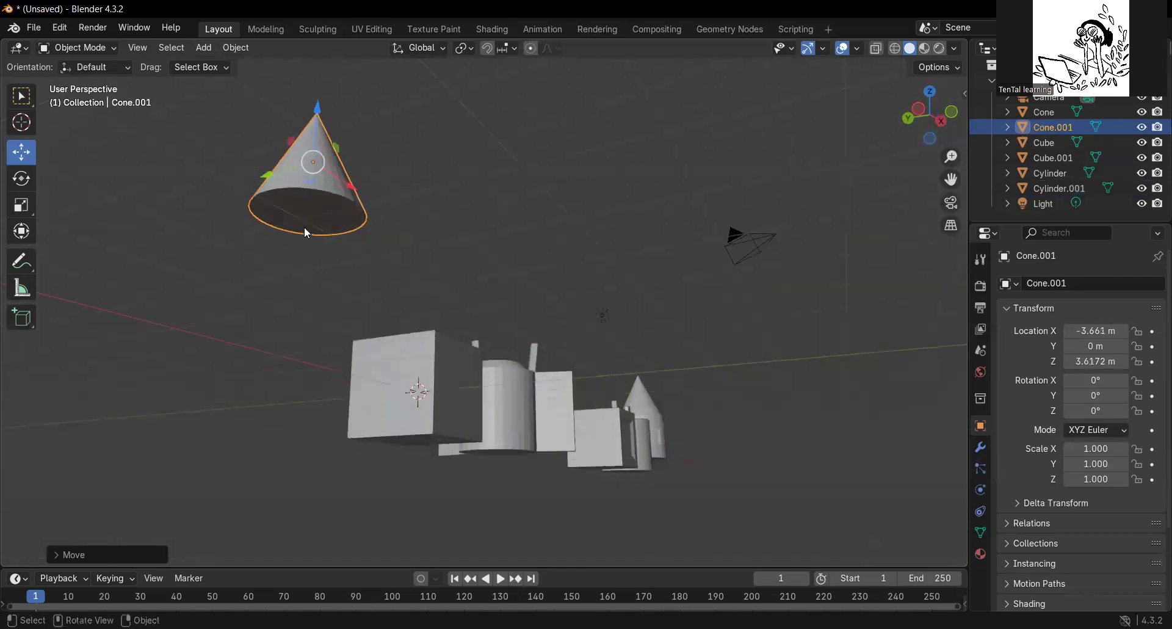
Enter Edit Mode on the cone and extrude its base face downward in successive sections to form a tall cylindrical body.
click(114, 50)
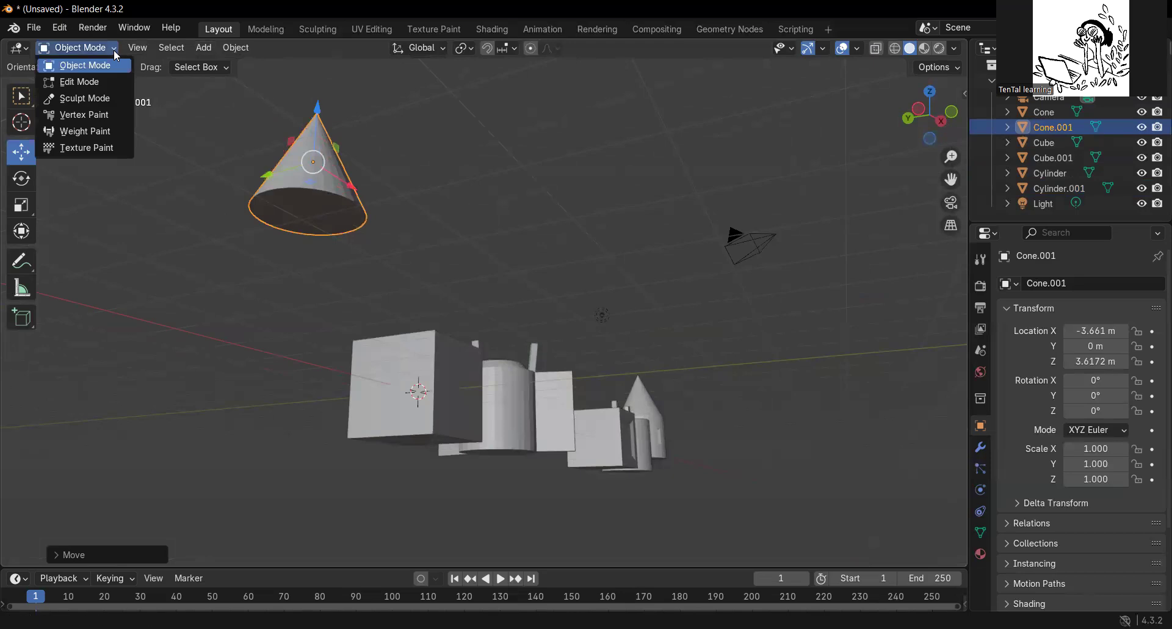
click(79, 82)
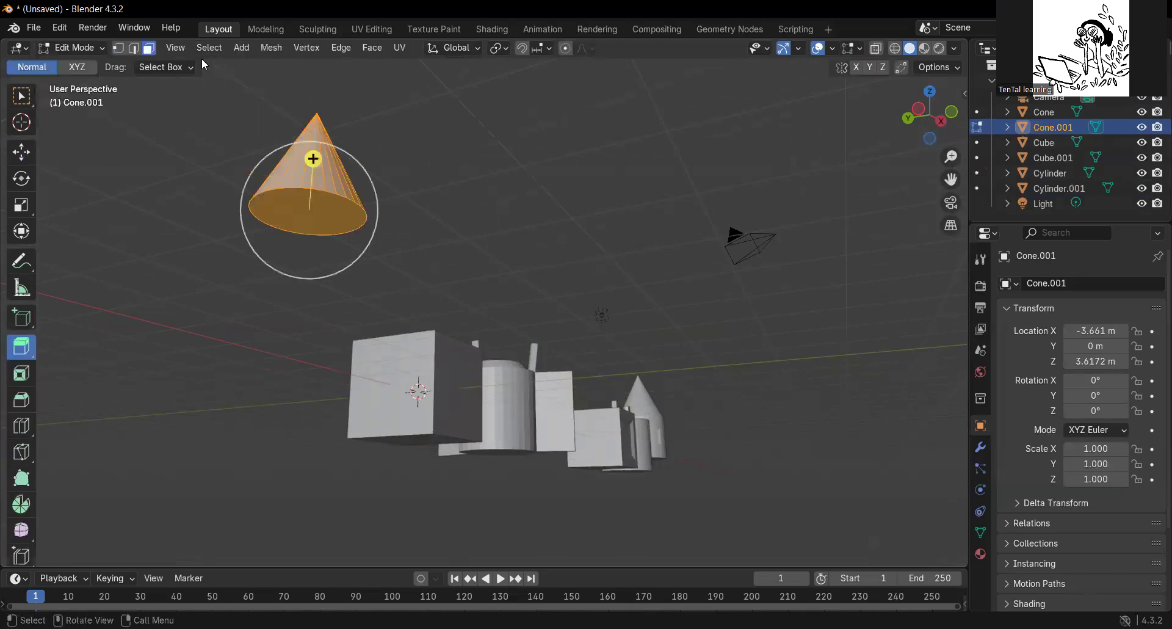
click(290, 207)
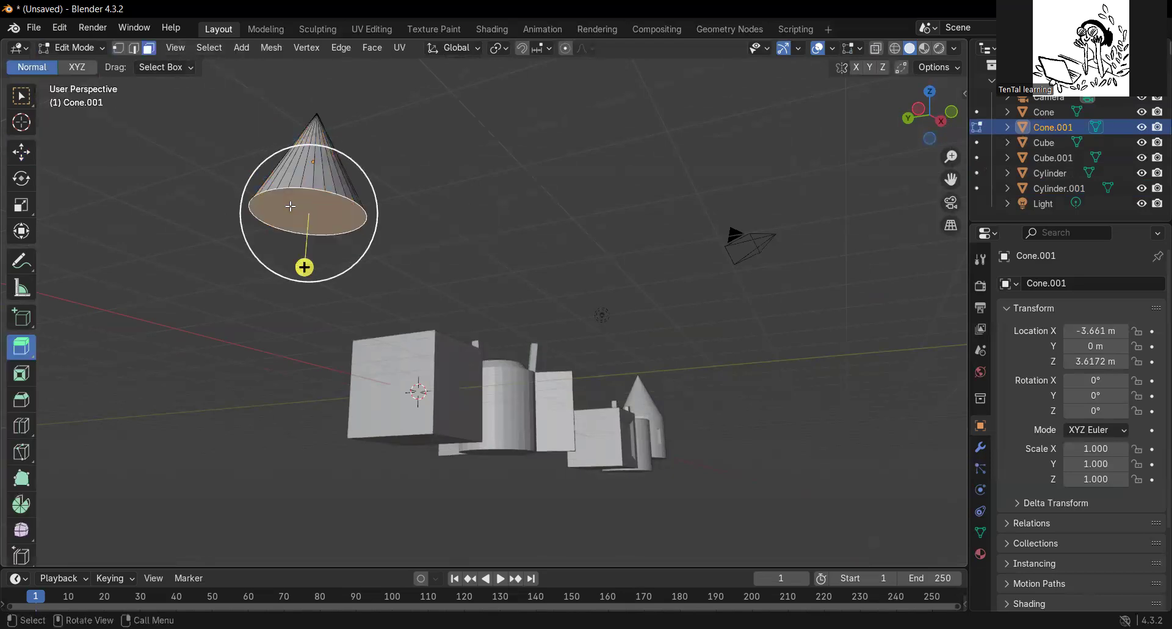
drag(304, 267, 303, 317)
middle_drag(391, 244, 266, 378)
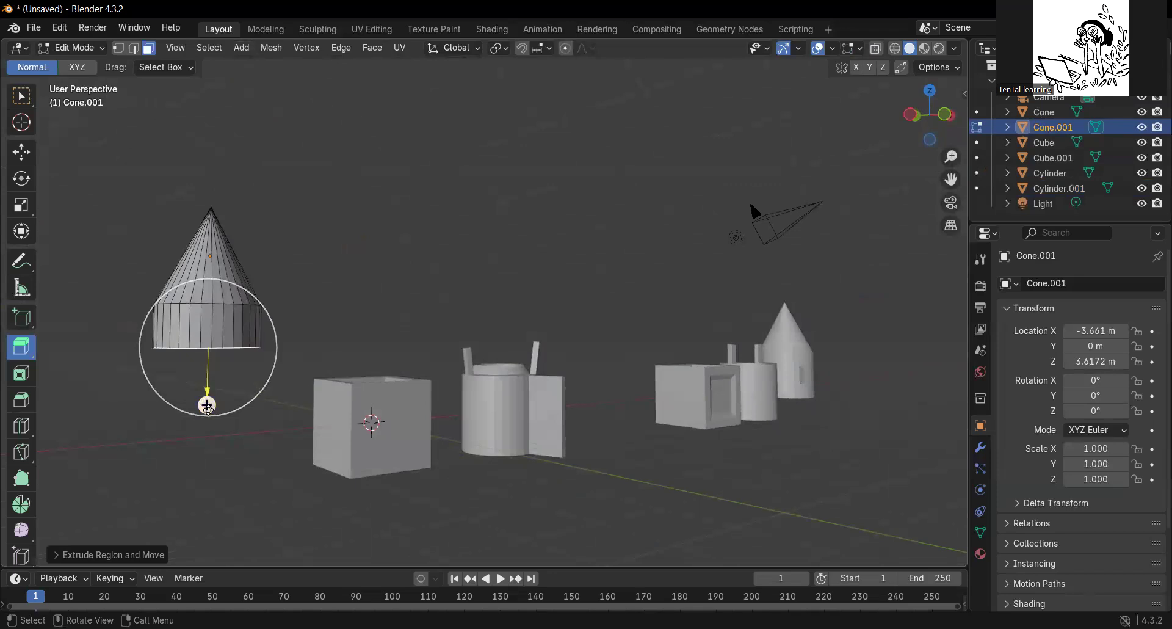
drag(207, 405, 204, 486)
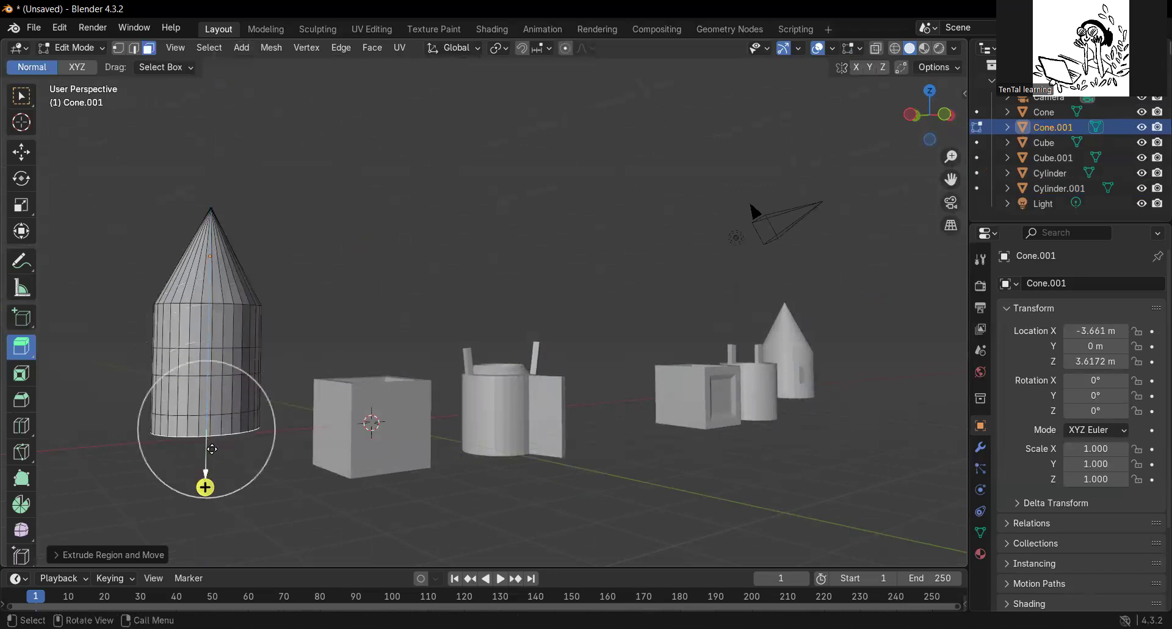
Extrude a single side face in the middle section of the cone's body inward to form a window recess.
scroll(195, 413, up, 3)
middle_drag(193, 406, 280, 398)
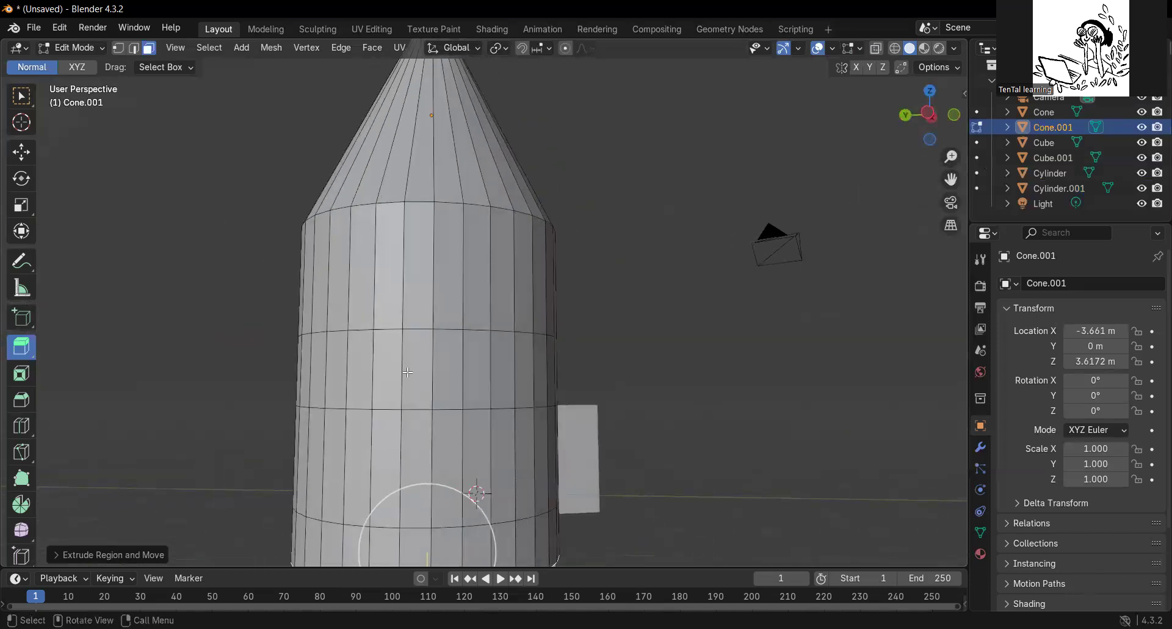
click(411, 368)
scroll(469, 379, down, 3)
middle_drag(469, 379, 428, 402)
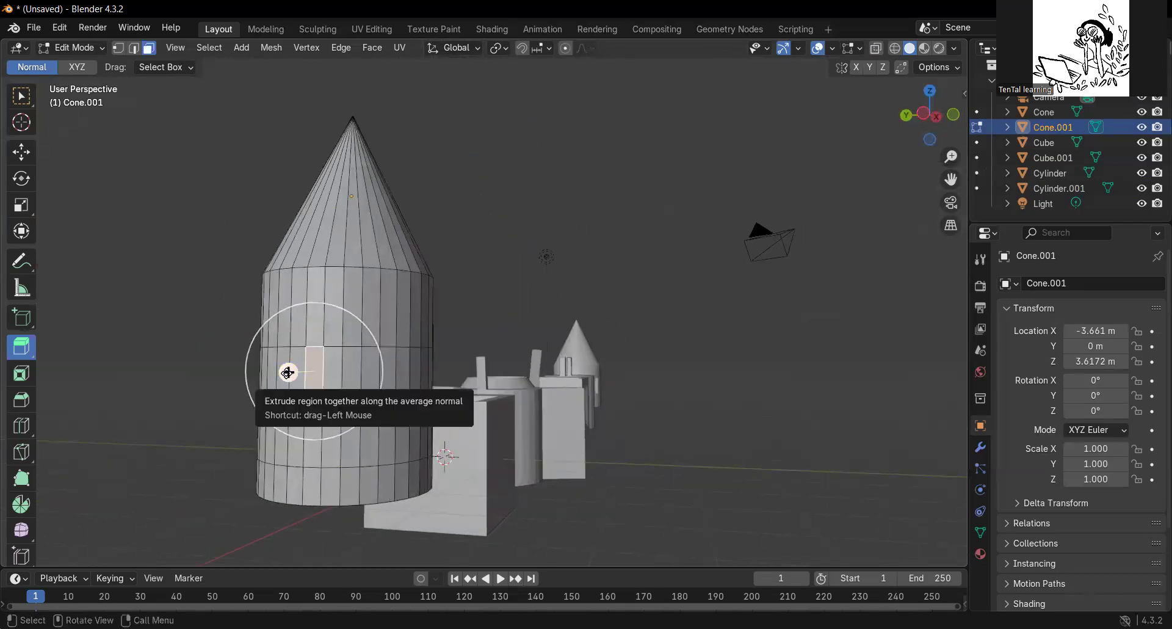
drag(288, 373, 273, 393)
scroll(237, 395, up, 2)
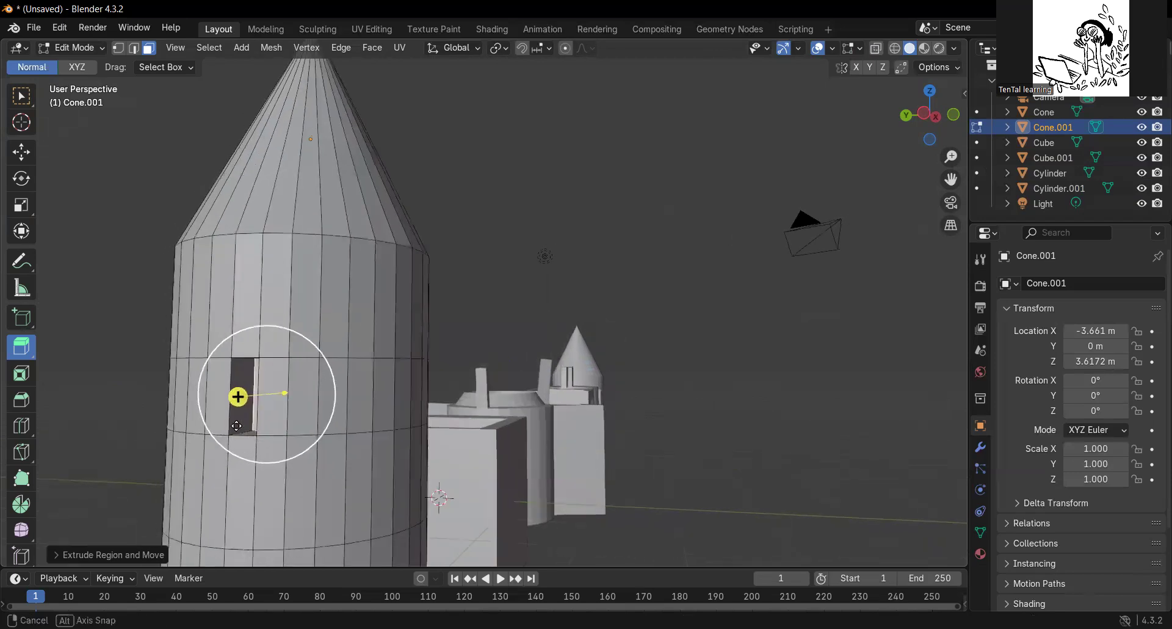
shift+middle_drag(237, 396, 389, 364)
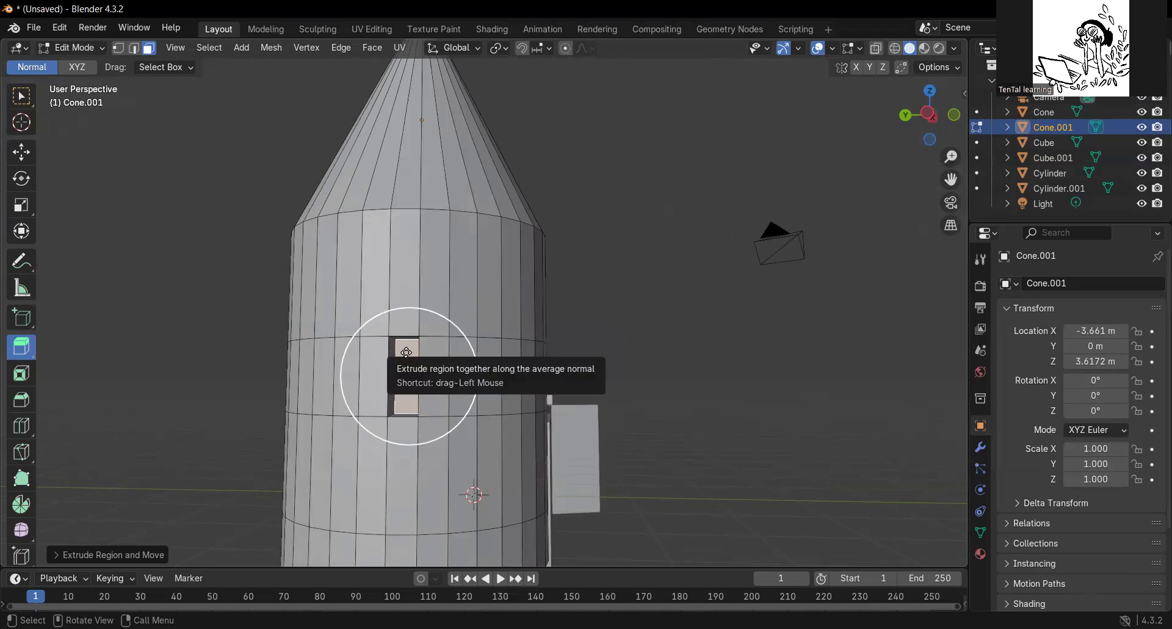
Delete the recessed face at the back of the tower's window to leave an open hole.
right_click(406, 353)
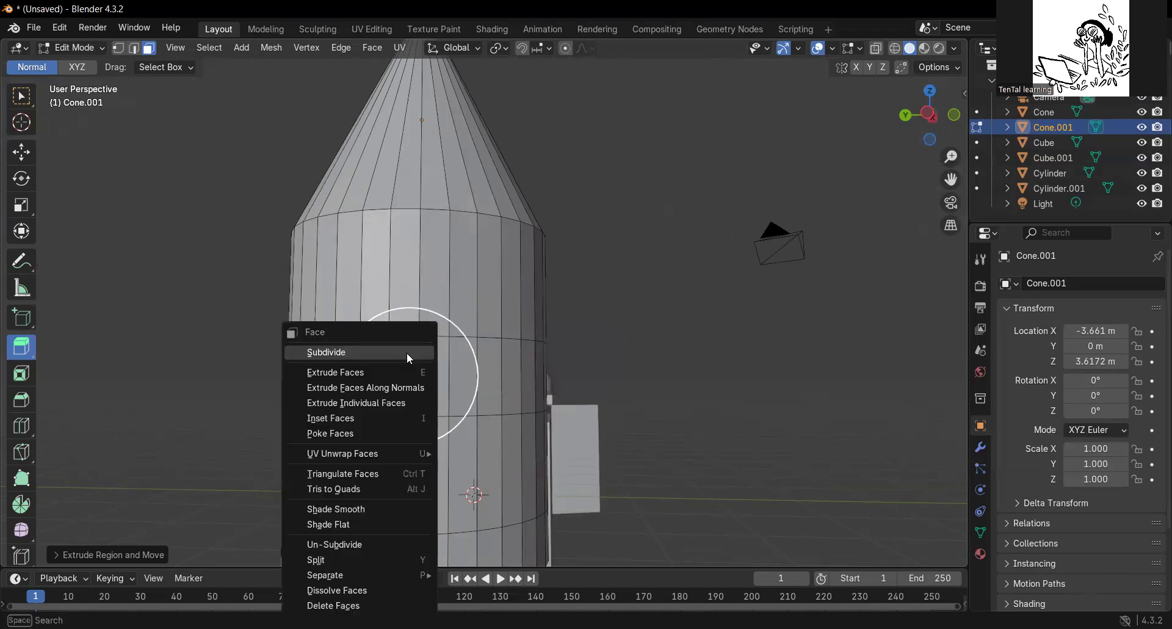
click(362, 606)
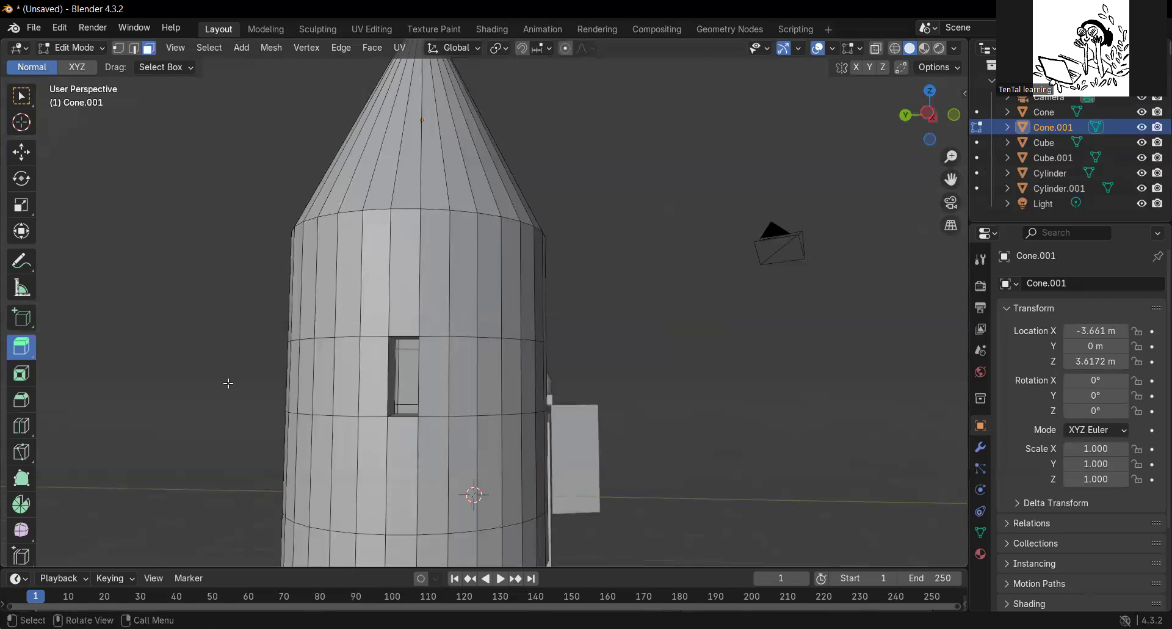
scroll(228, 383, down, 3)
middle_drag(246, 387, 216, 434)
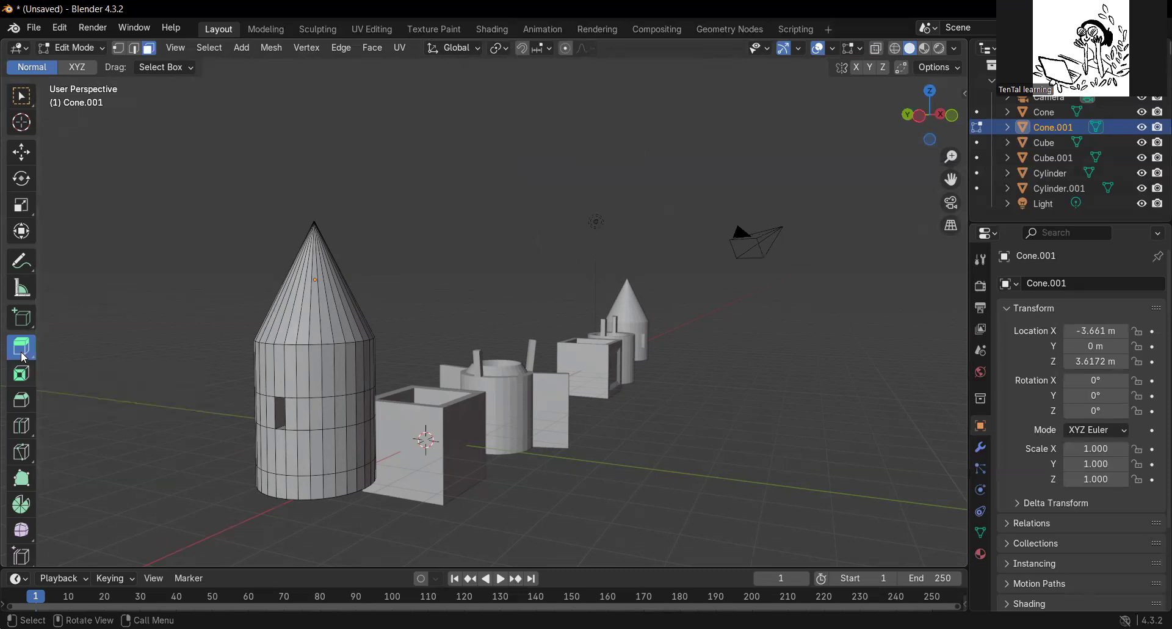
Leave Edit Mode on the cone tower, select the hollow box, and enter Edit Mode on it.
middle_drag(530, 484, 447, 484)
scroll(427, 476, up, 3)
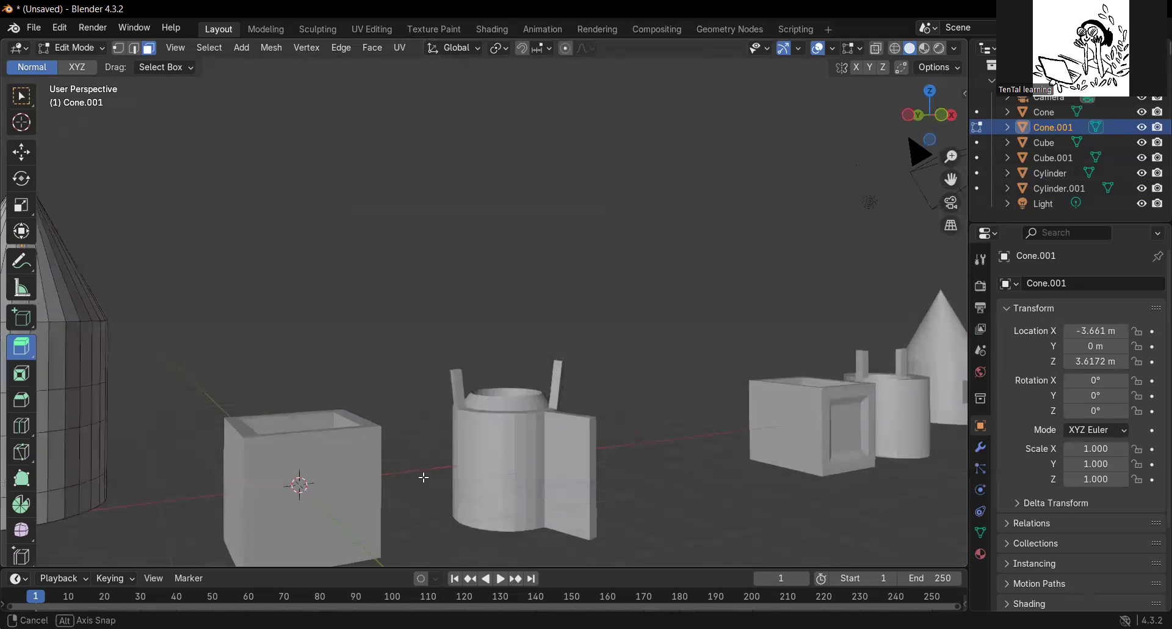
shift+middle_drag(436, 480, 487, 360)
scroll(415, 433, up, 1)
middle_drag(298, 407, 297, 408)
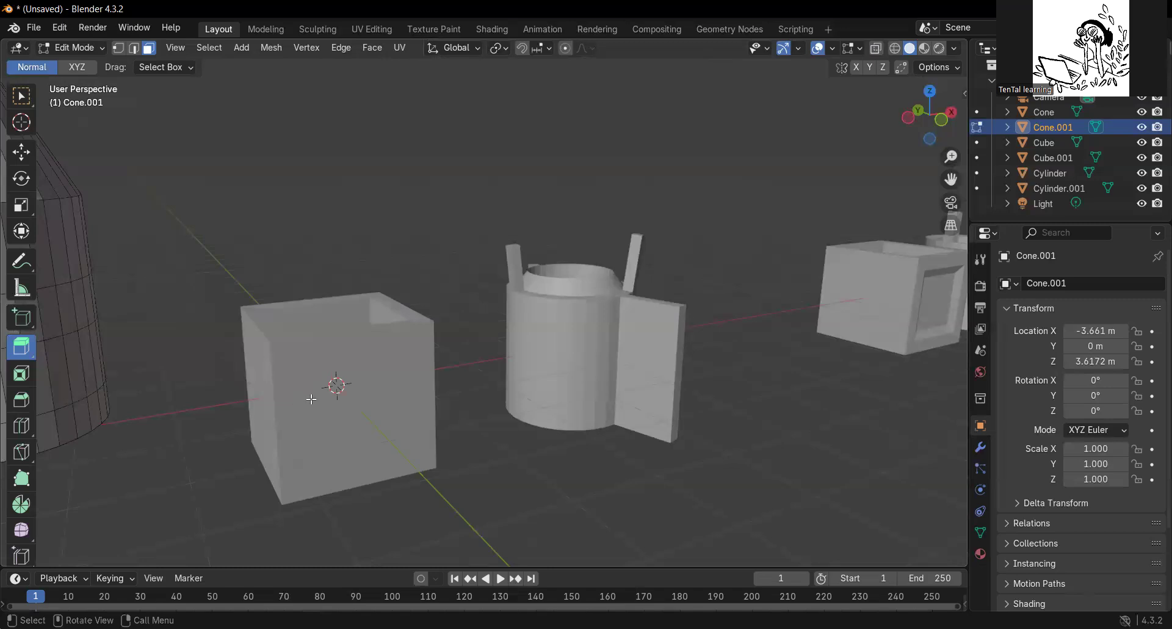
click(86, 47)
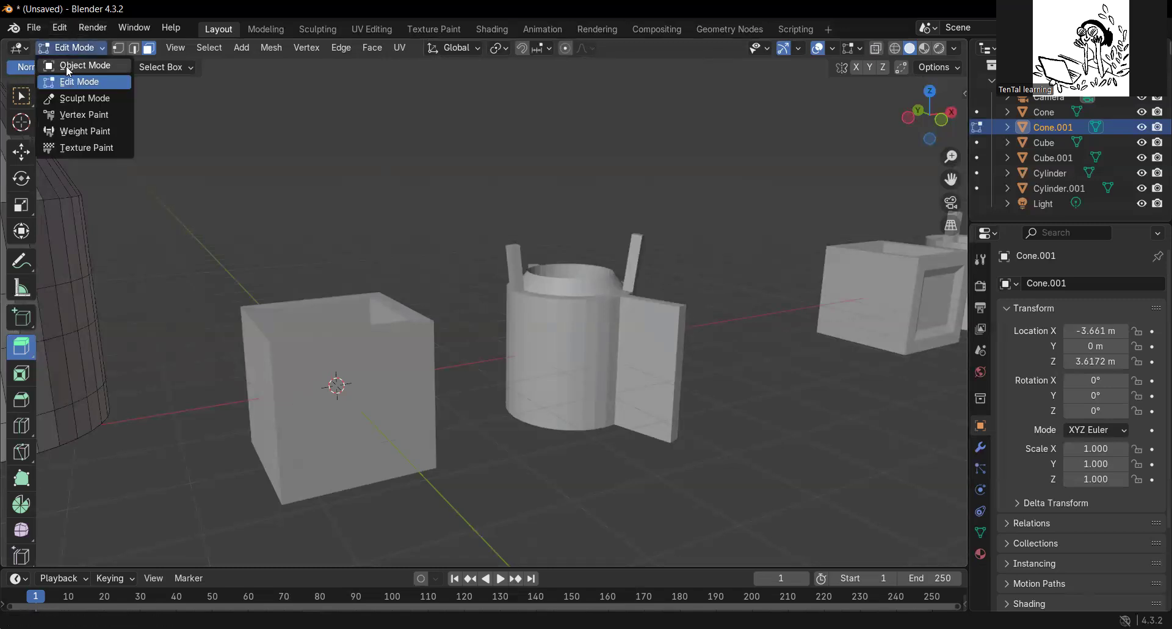
click(74, 64)
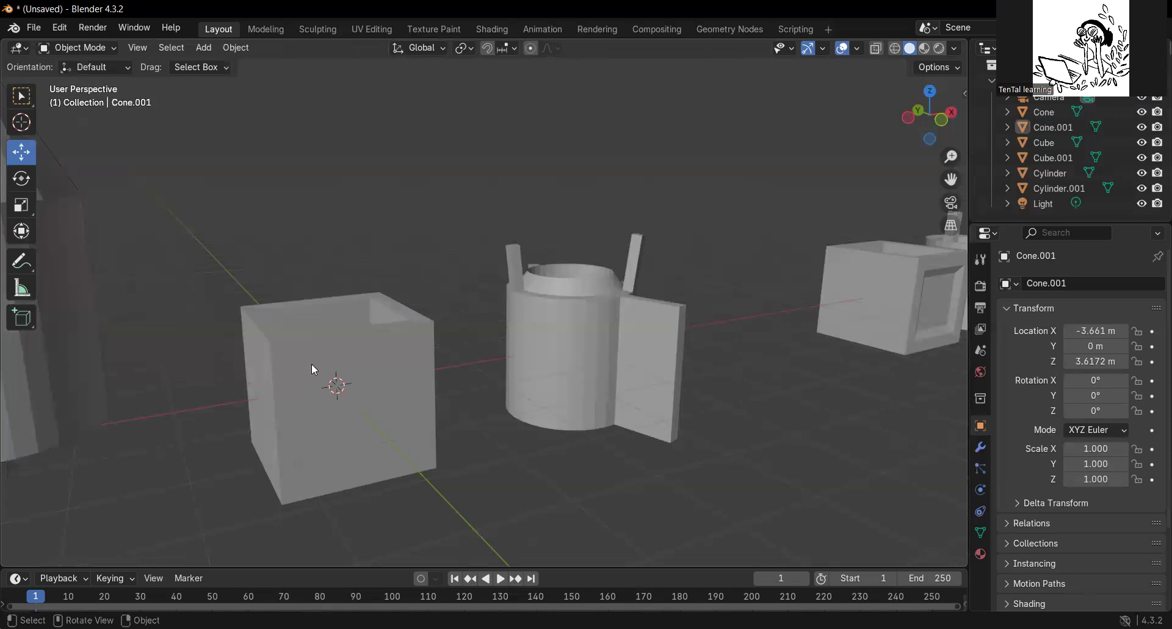
click(328, 353)
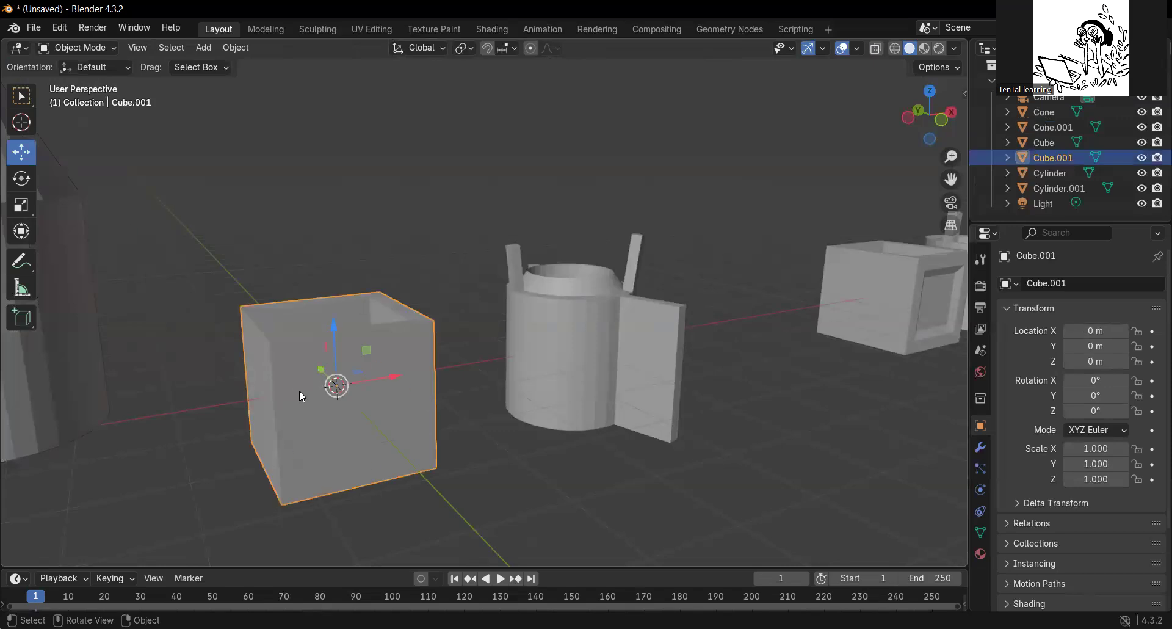
click(111, 49)
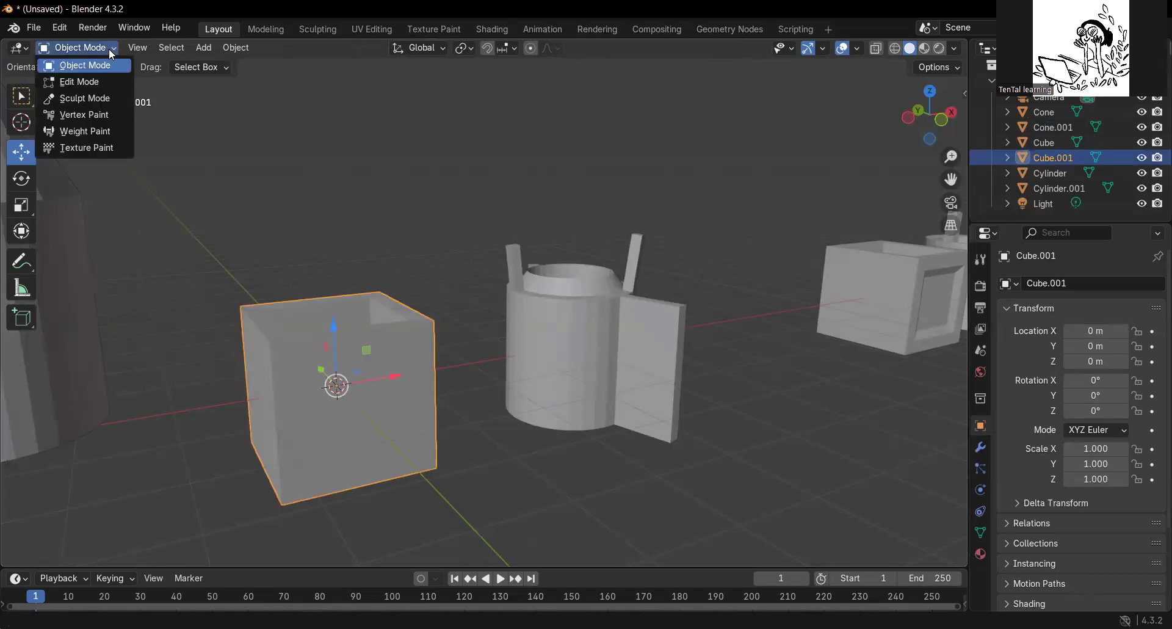
click(68, 83)
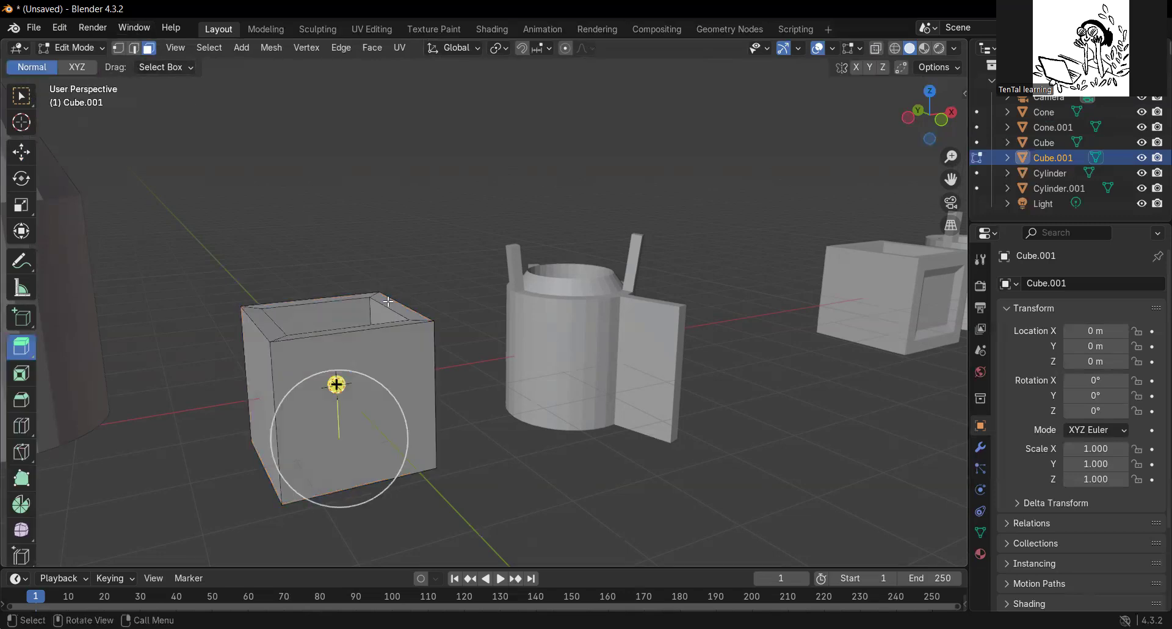
Inset the box's front side face evenly to form a narrow frame around a smaller inner face.
click(402, 355)
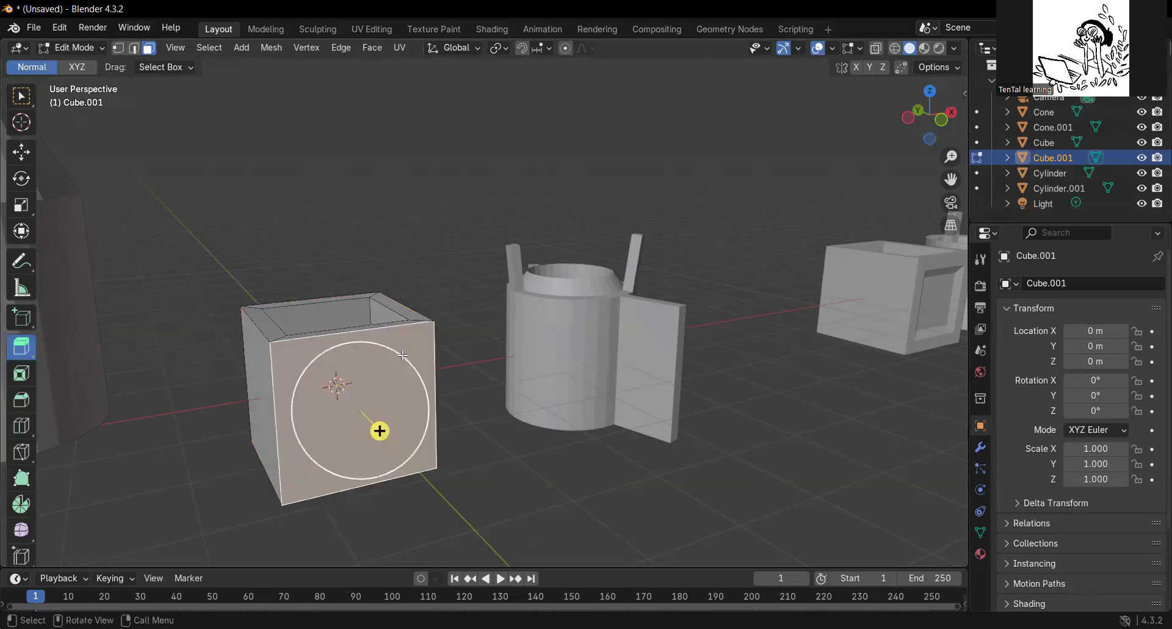
click(21, 375)
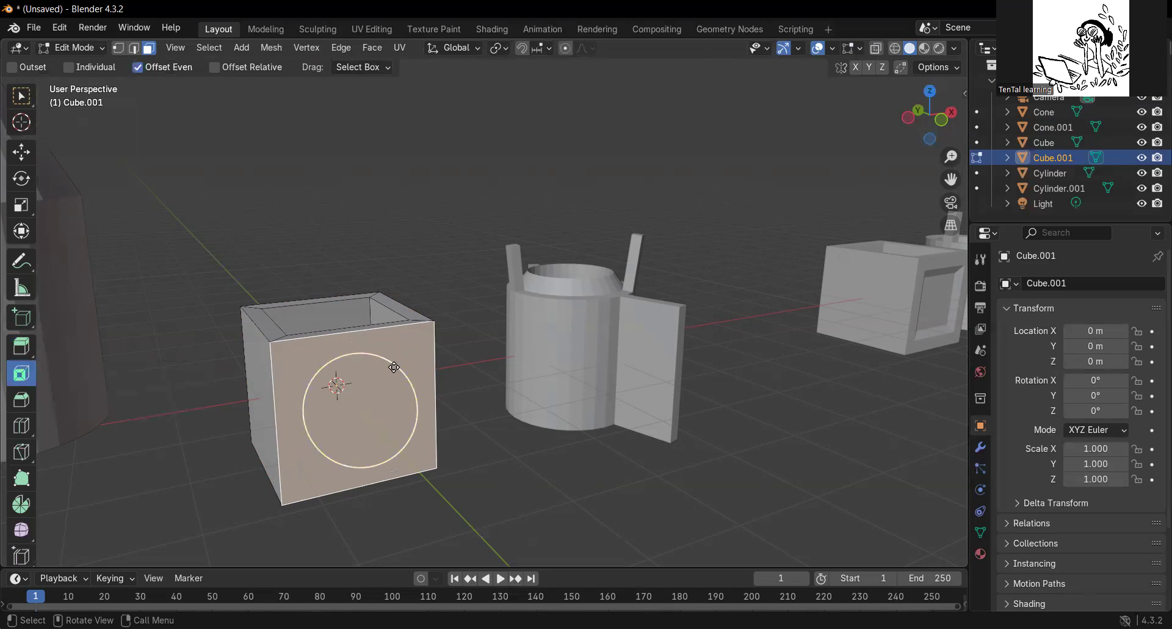
middle_drag(397, 366, 406, 373)
drag(406, 373, 388, 389)
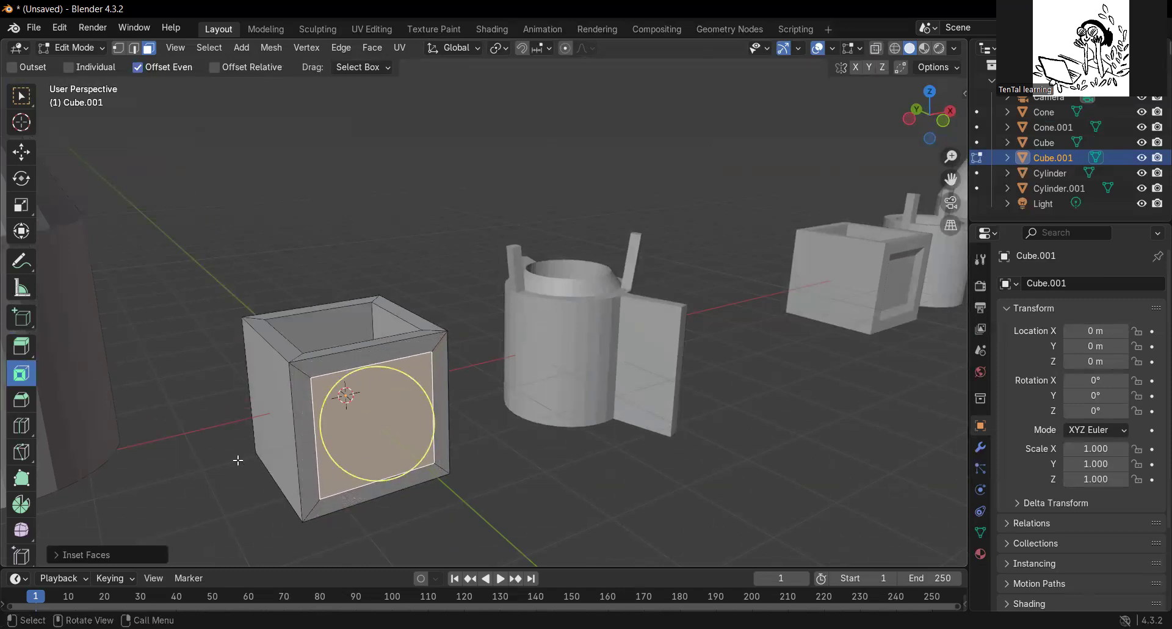
click(244, 478)
middle_drag(244, 478, 401, 313)
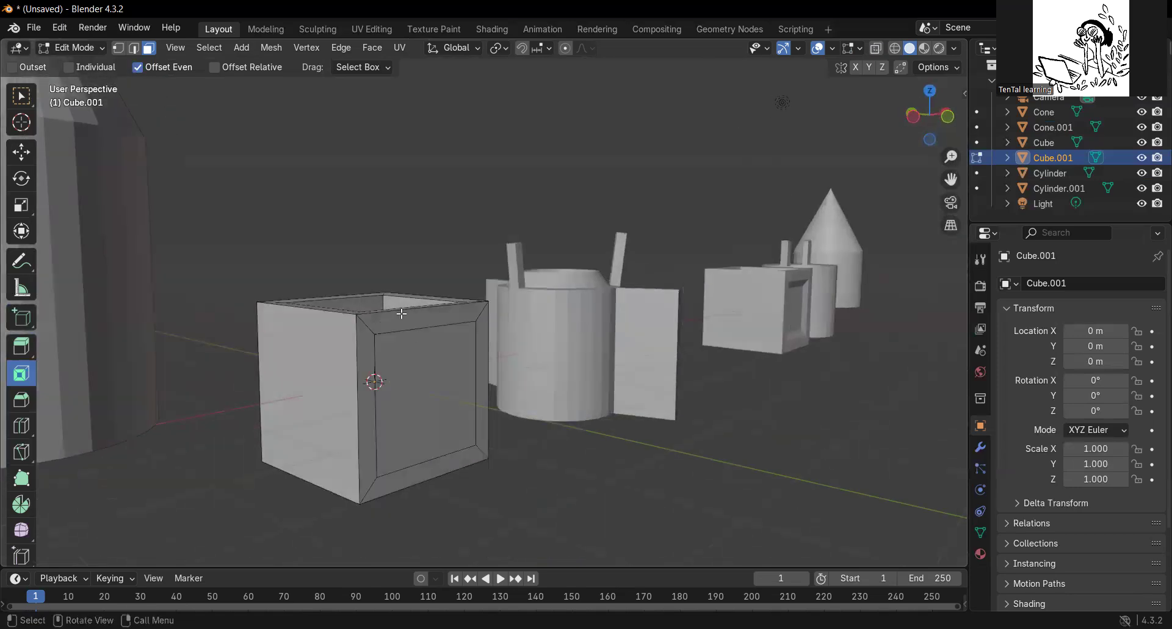
middle_drag(387, 405, 387, 432)
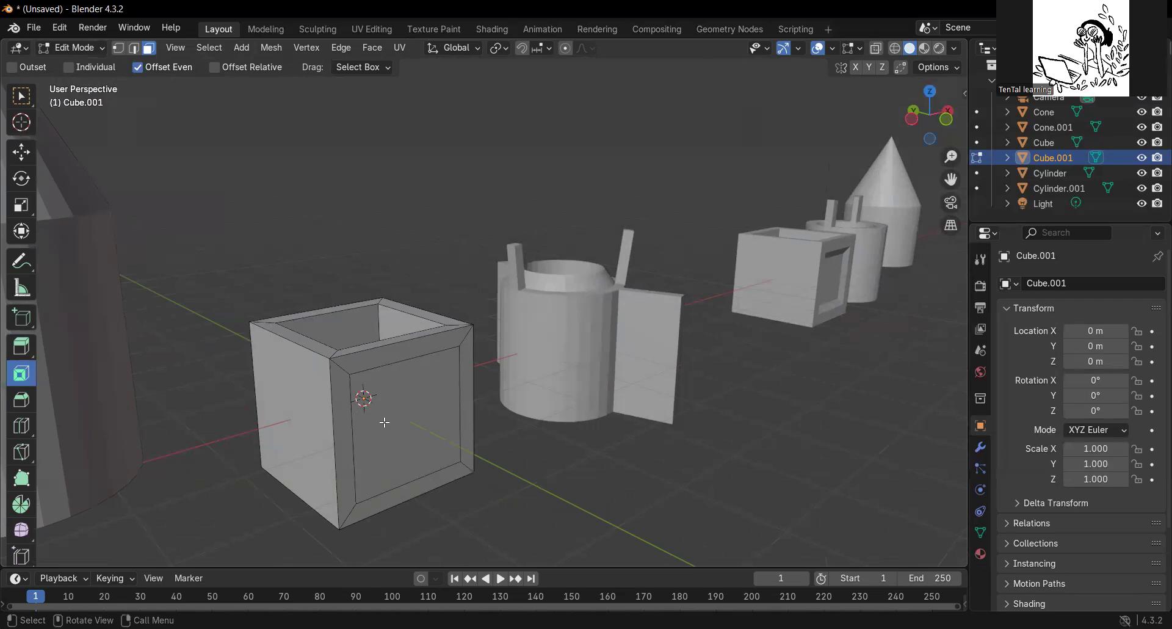
Extrude the inset inner face slightly into the box to form a shallow recessed panel.
click(384, 421)
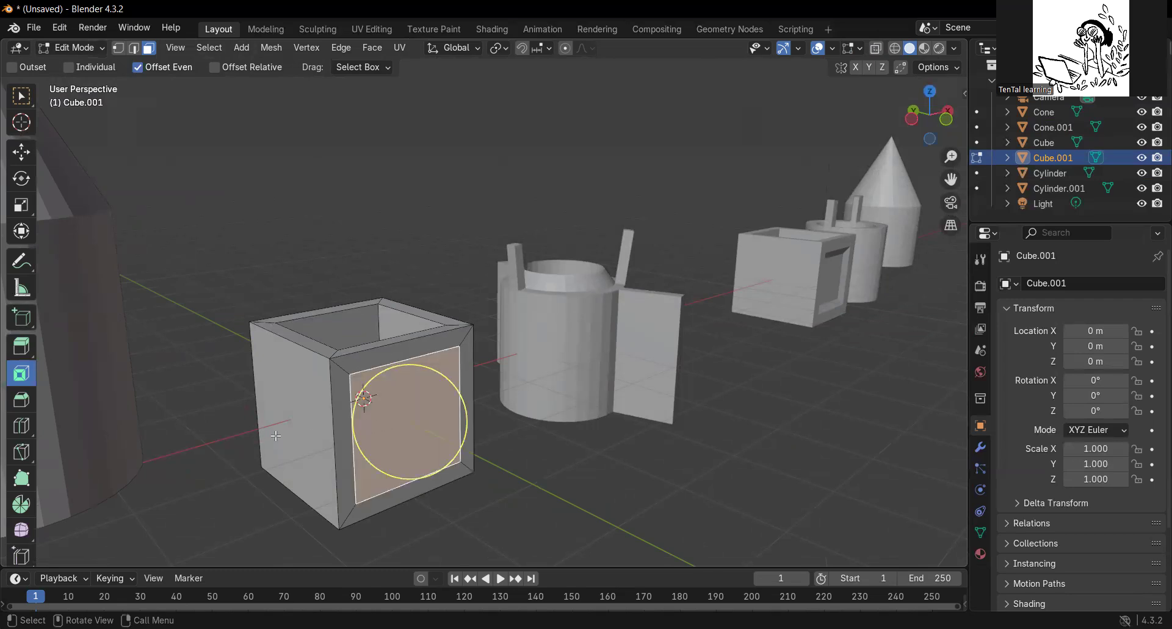
click(23, 348)
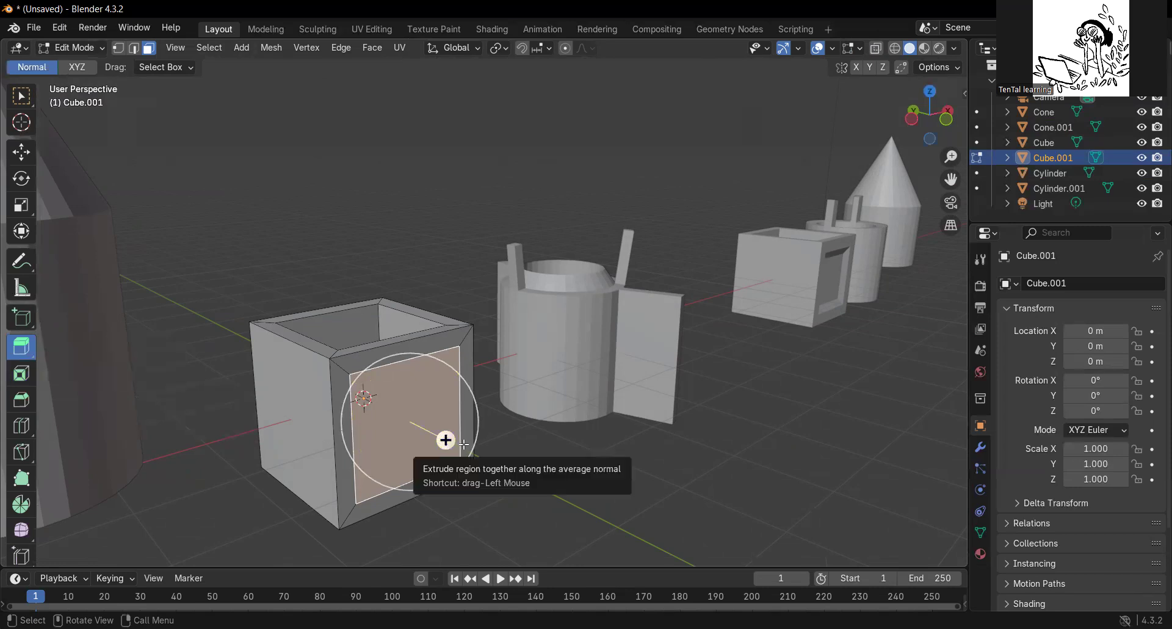
drag(464, 445, 435, 435)
middle_drag(527, 461, 411, 450)
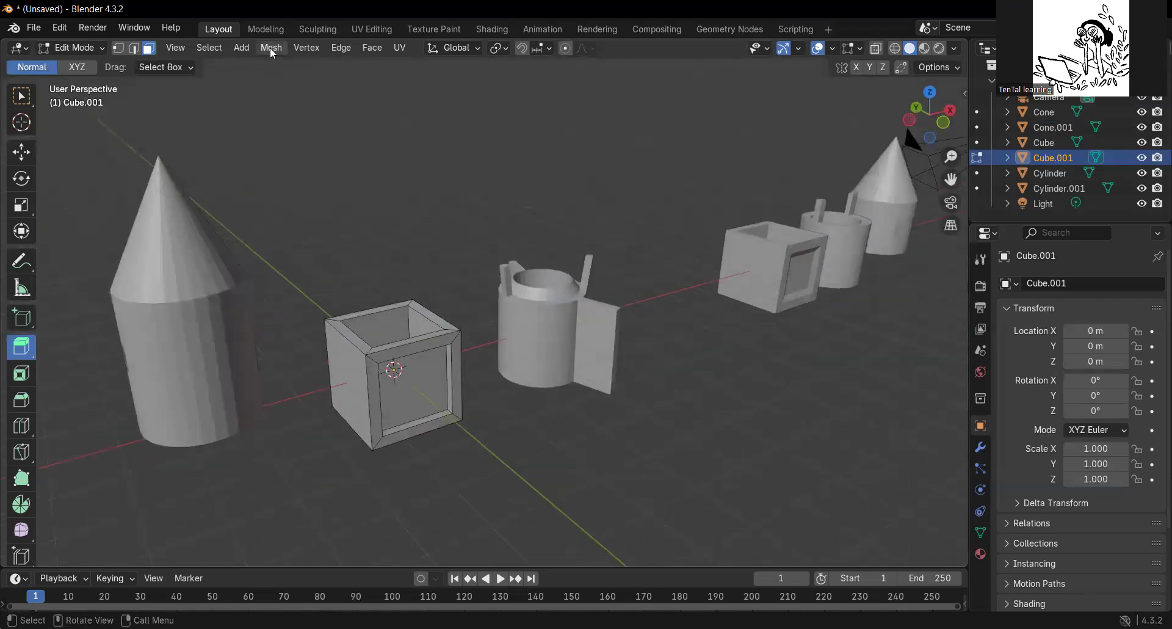
Return to Object Mode and add an ico sphere mesh at the origin.
click(243, 48)
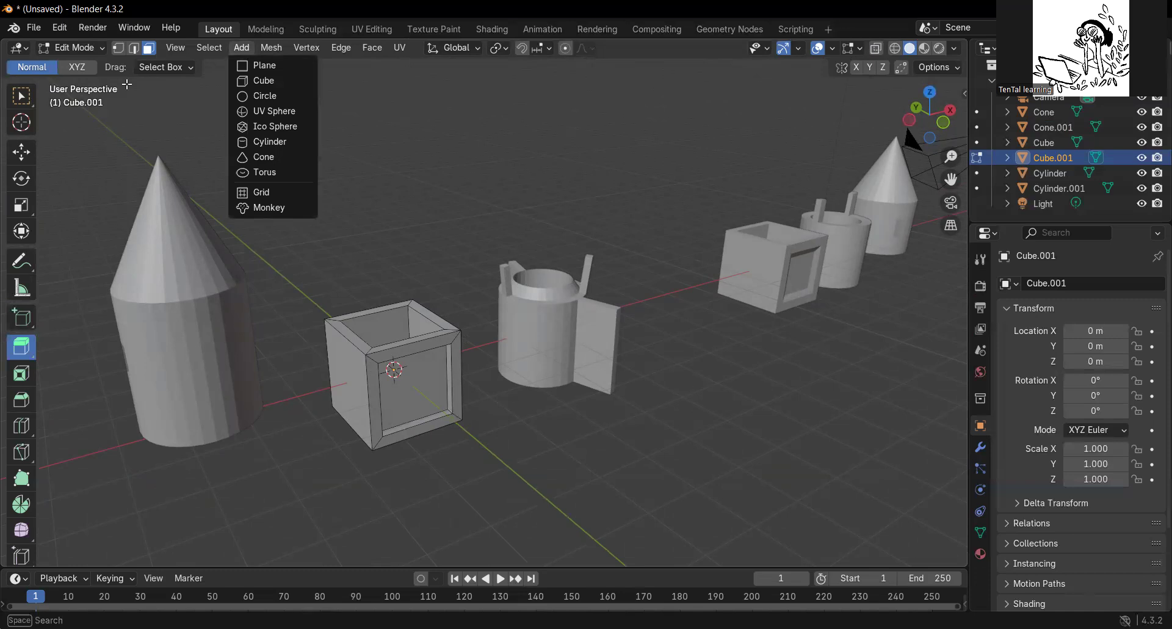
click(95, 48)
click(82, 66)
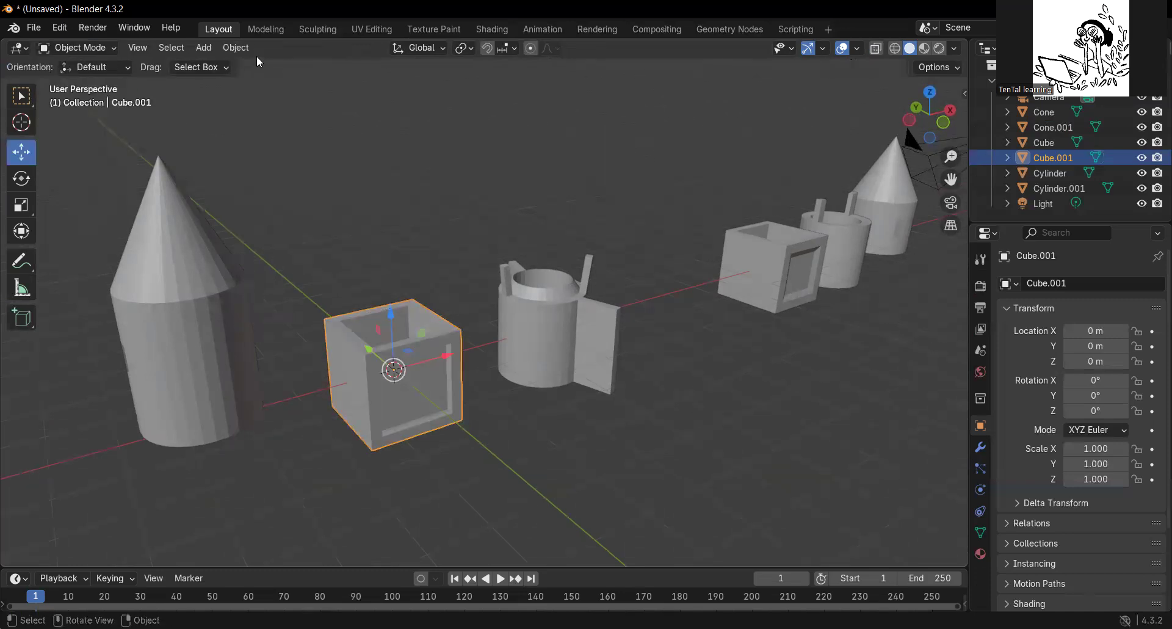
click(203, 47)
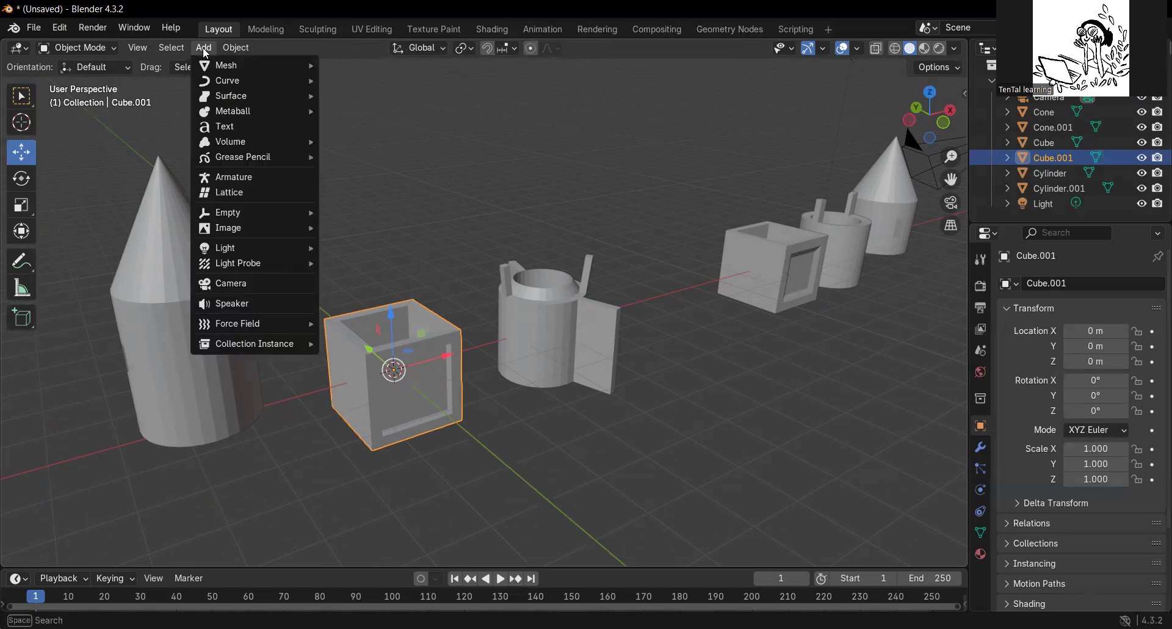
mouse_move(248, 64)
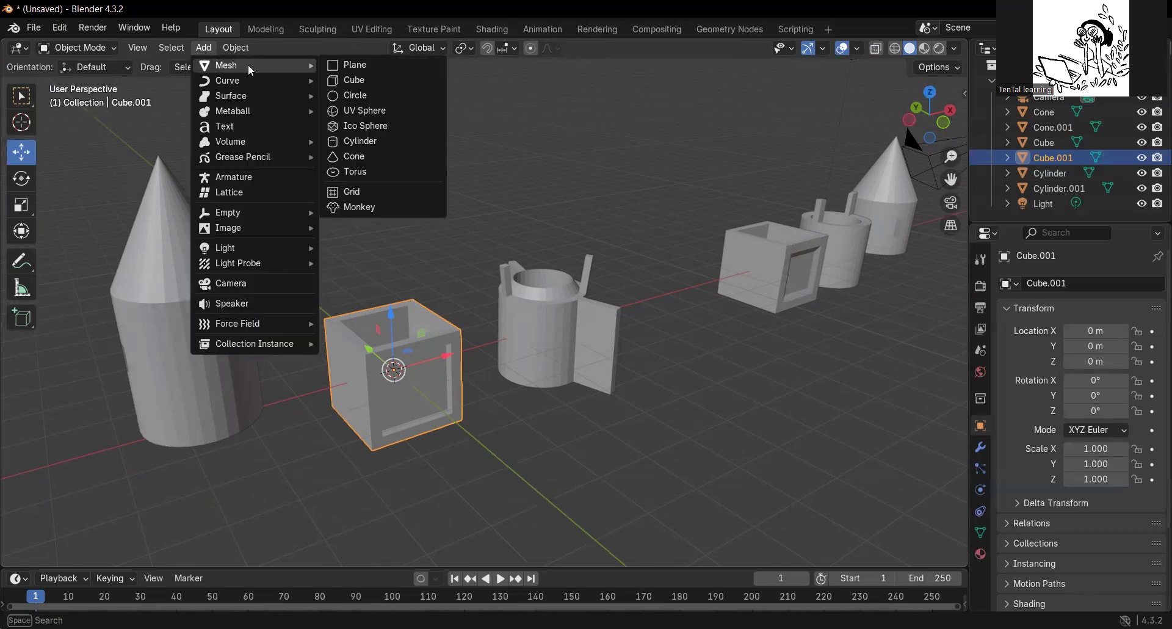
click(367, 127)
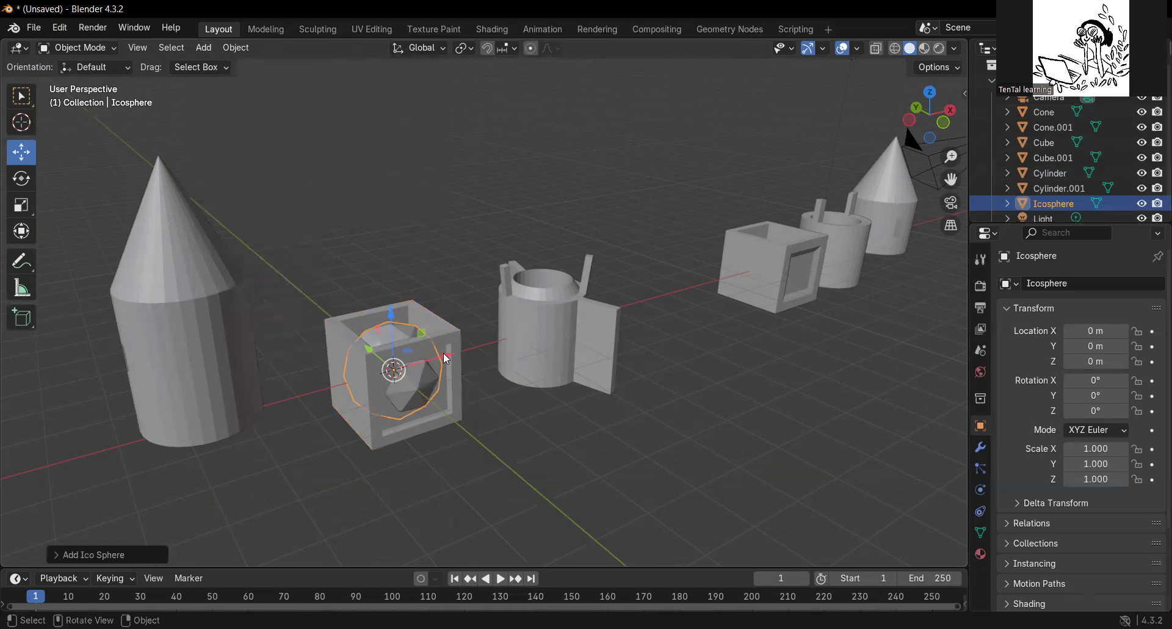
Move the ico sphere along X to about 8.02 m, clear of the other models.
drag(444, 354, 744, 401)
middle_drag(790, 359, 478, 452)
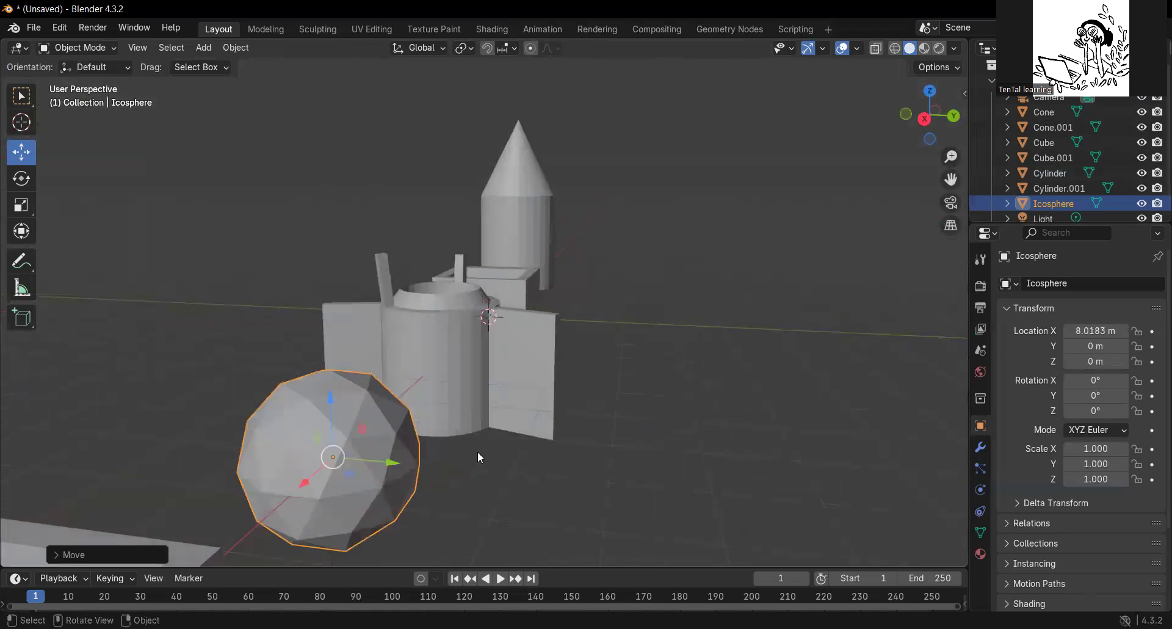
scroll(478, 451, up, 5)
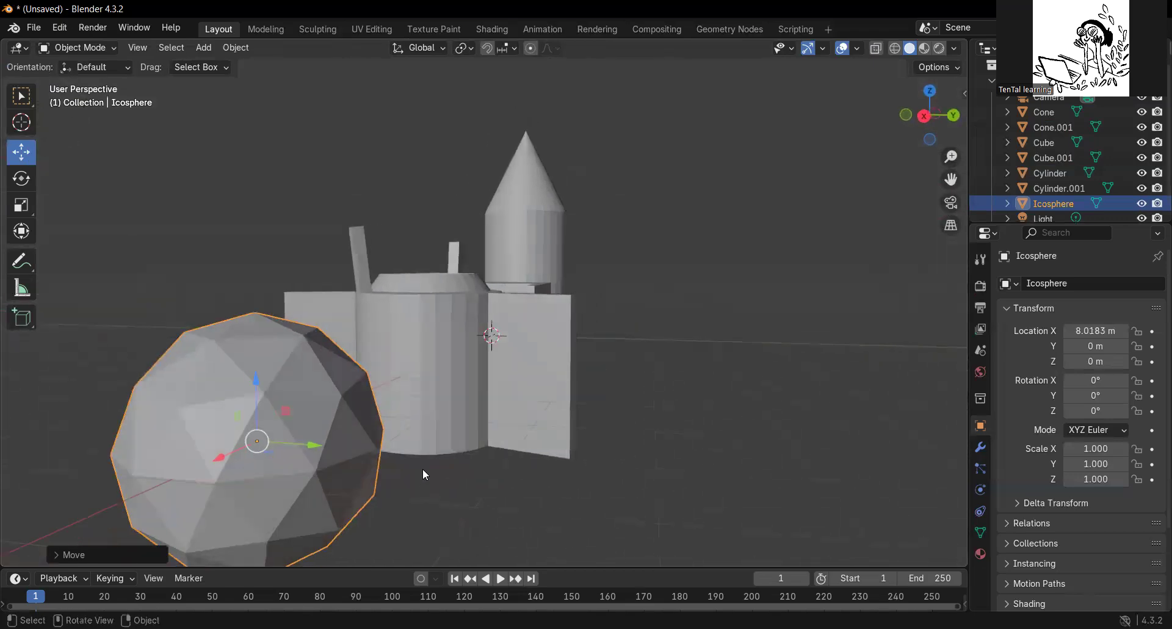
Enter Edit Mode on the ico sphere and extrude one upper triangular face outward into a prism-shaped protrusion.
click(103, 53)
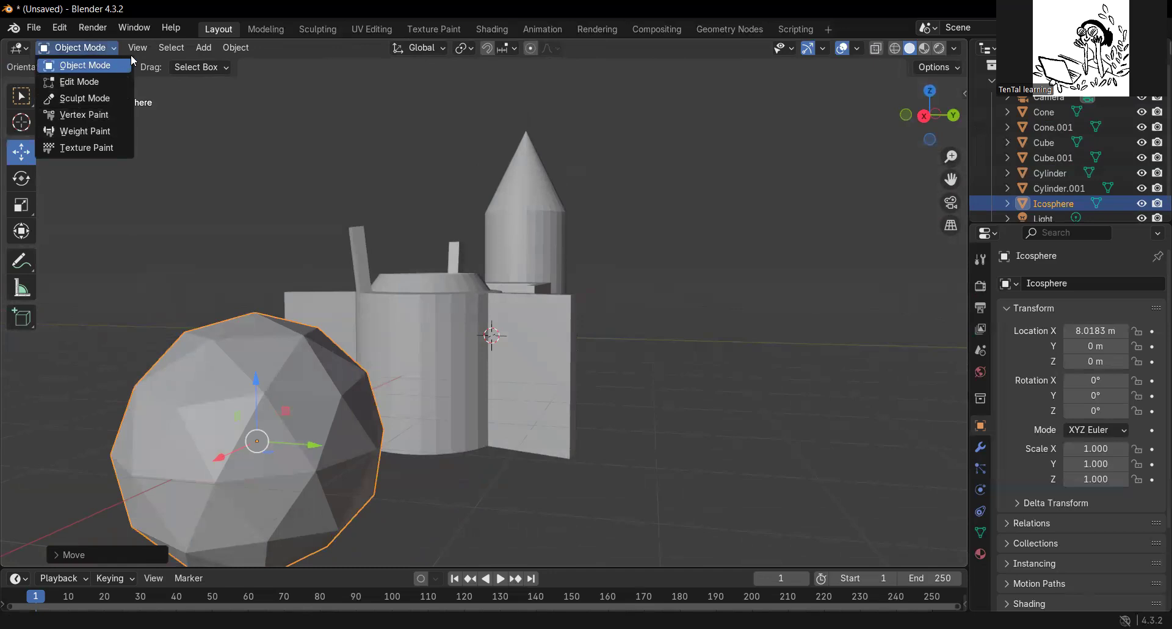
click(114, 61)
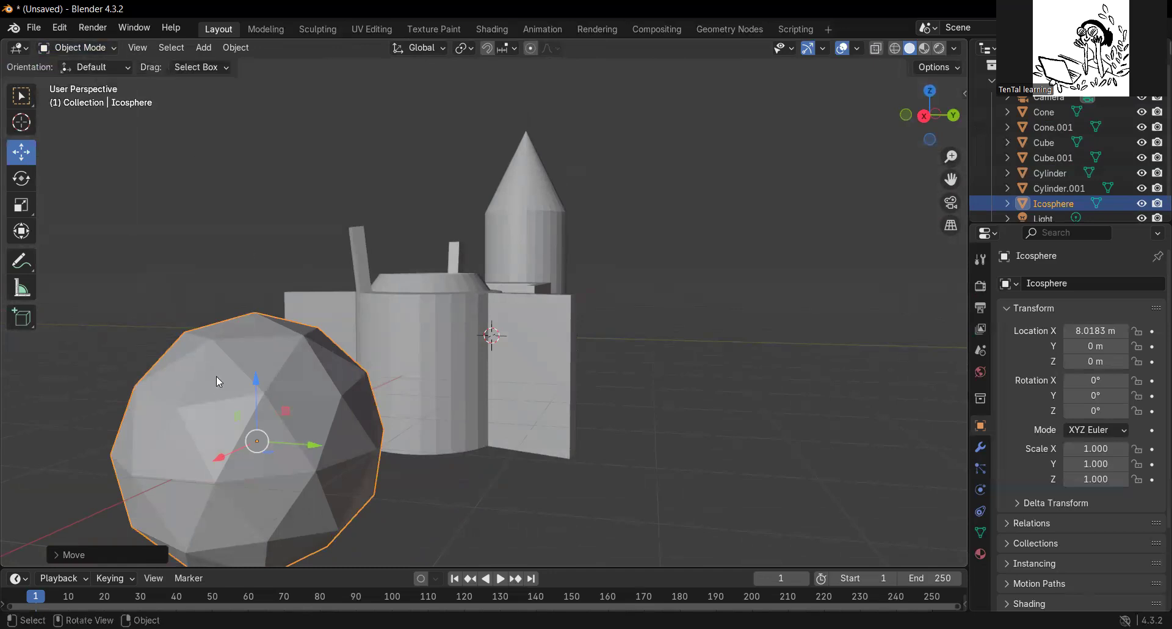
click(105, 55)
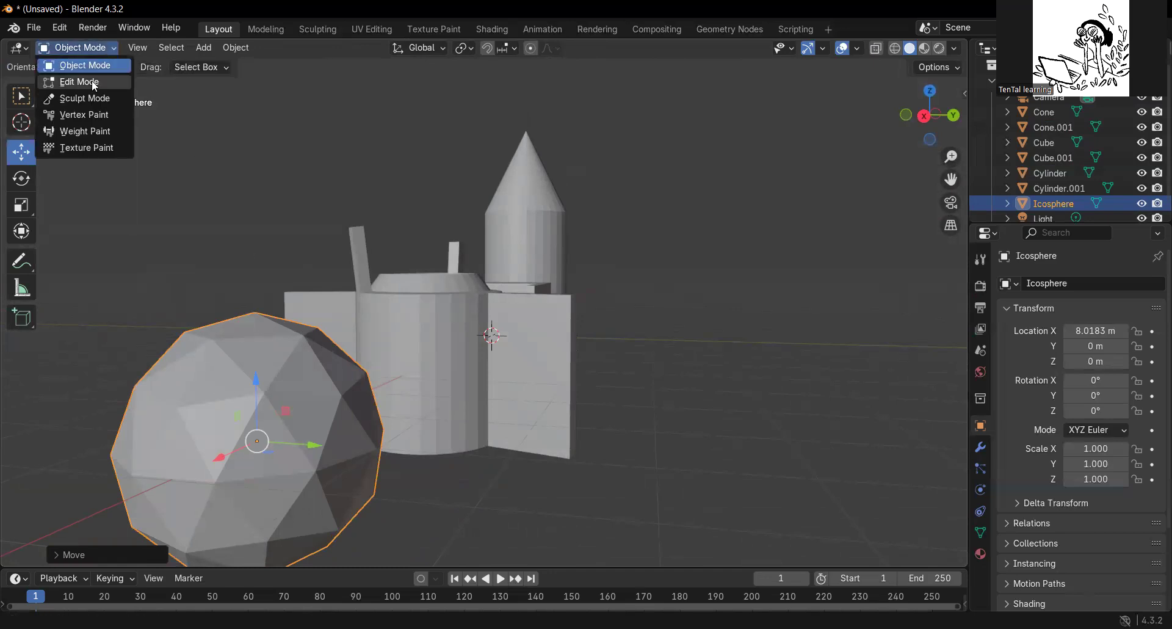
click(97, 81)
click(212, 370)
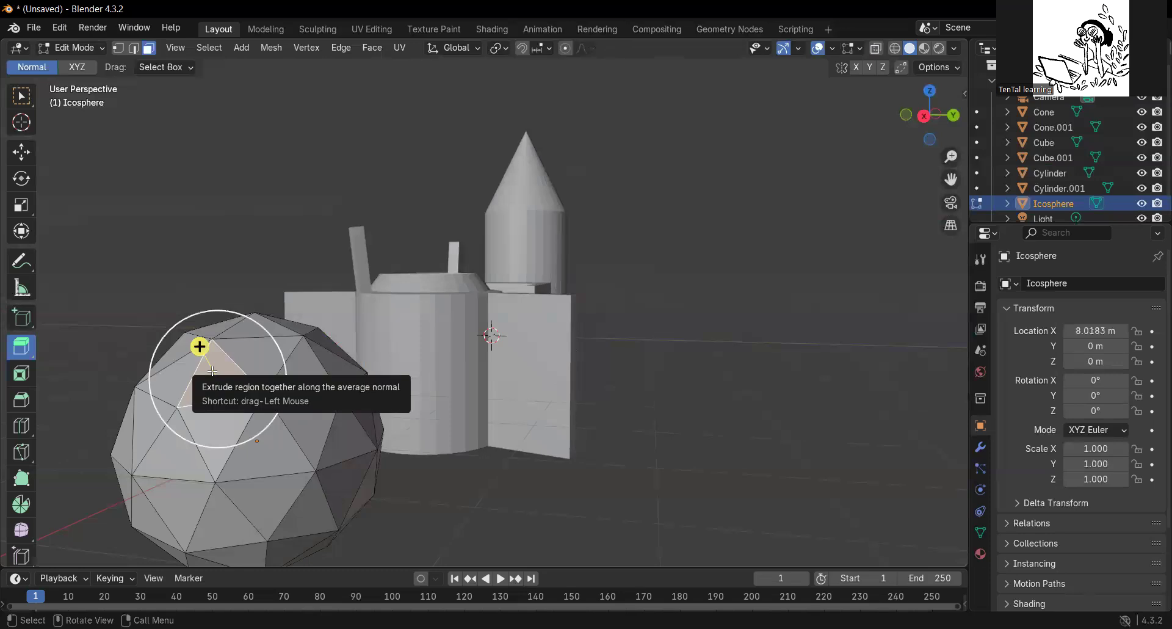
drag(199, 343, 156, 302)
mouse_move(284, 457)
middle_down()
mouse_move(322, 451)
mouse_move(287, 441)
middle_up()
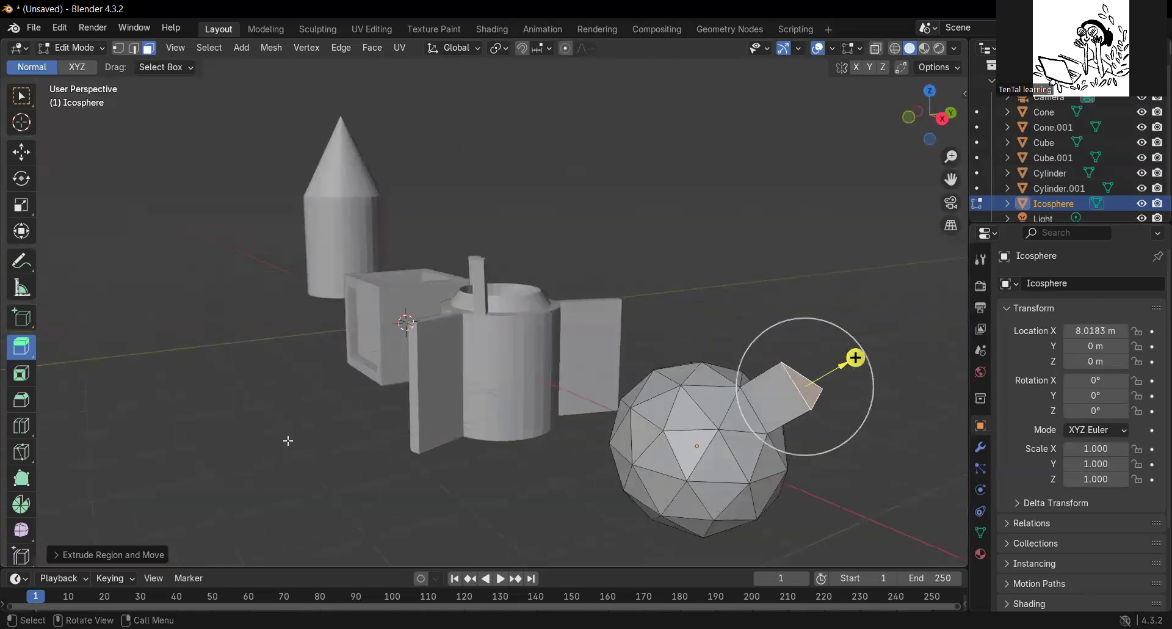
Scale down the protrusion's end face so that it tapers to a narrow tip.
click(21, 204)
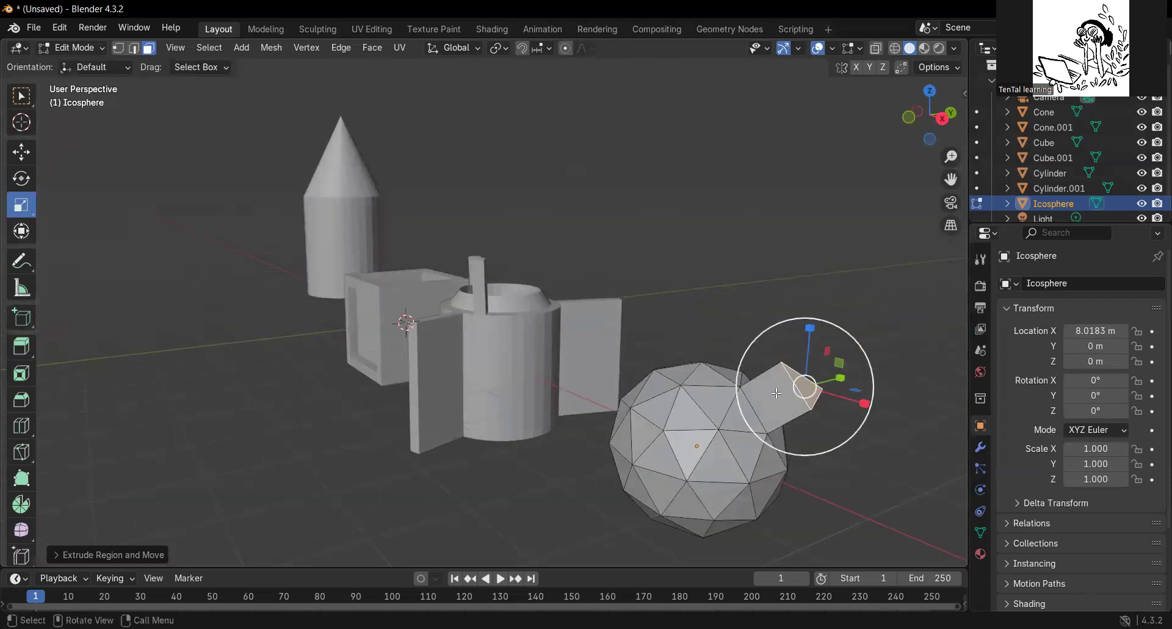
drag(871, 393, 835, 395)
mouse_move(865, 433)
middle_down()
mouse_move(845, 426)
mouse_move(847, 441)
middle_up()
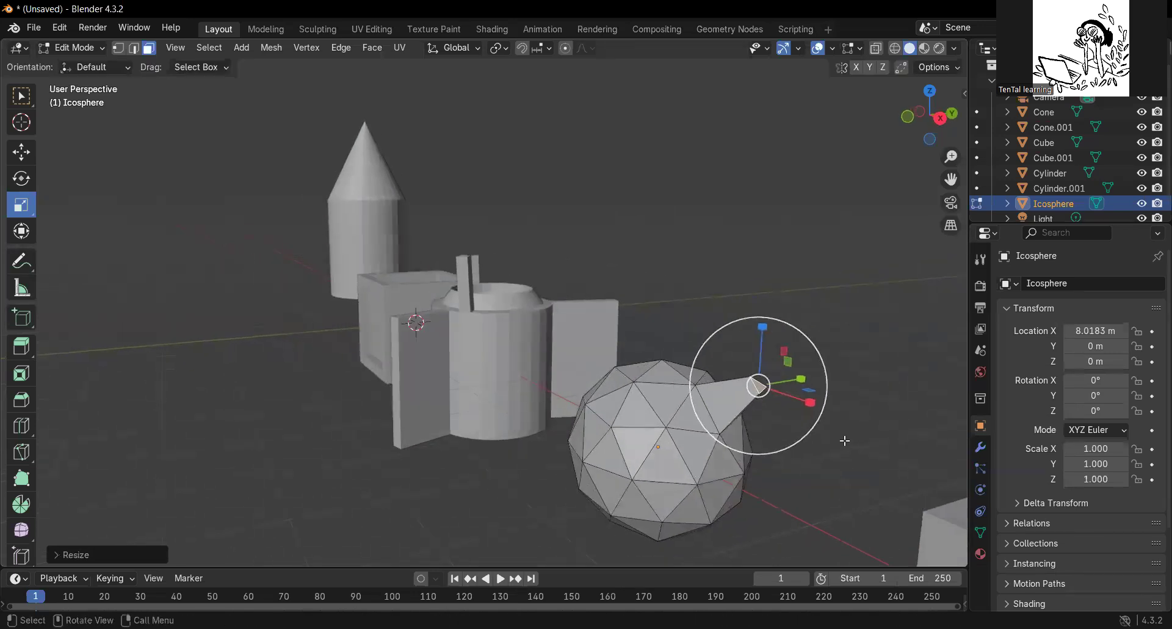
Rotate the narrow tip face to point more upward and extrude it into a second, bent section.
click(22, 179)
drag(809, 377, 791, 353)
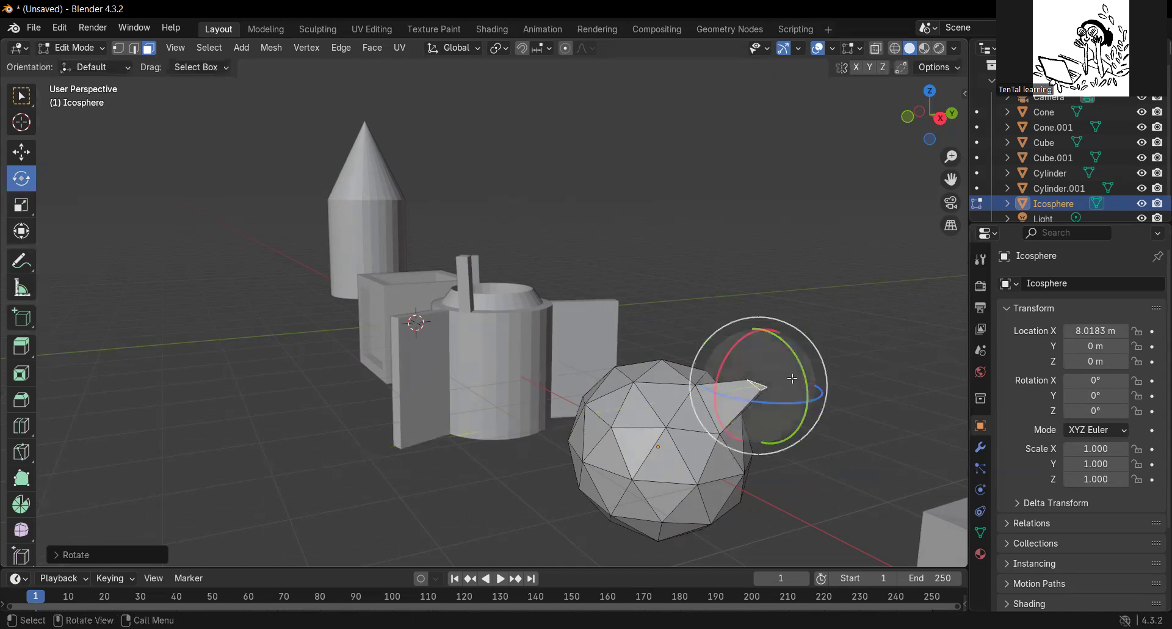
click(21, 349)
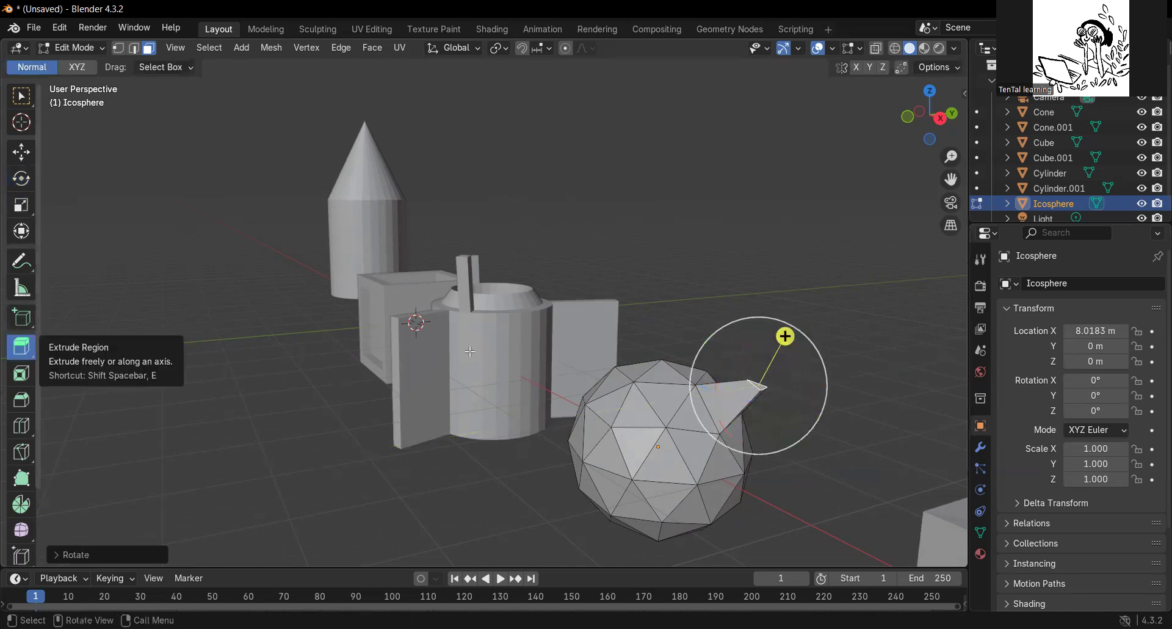
drag(785, 335, 791, 308)
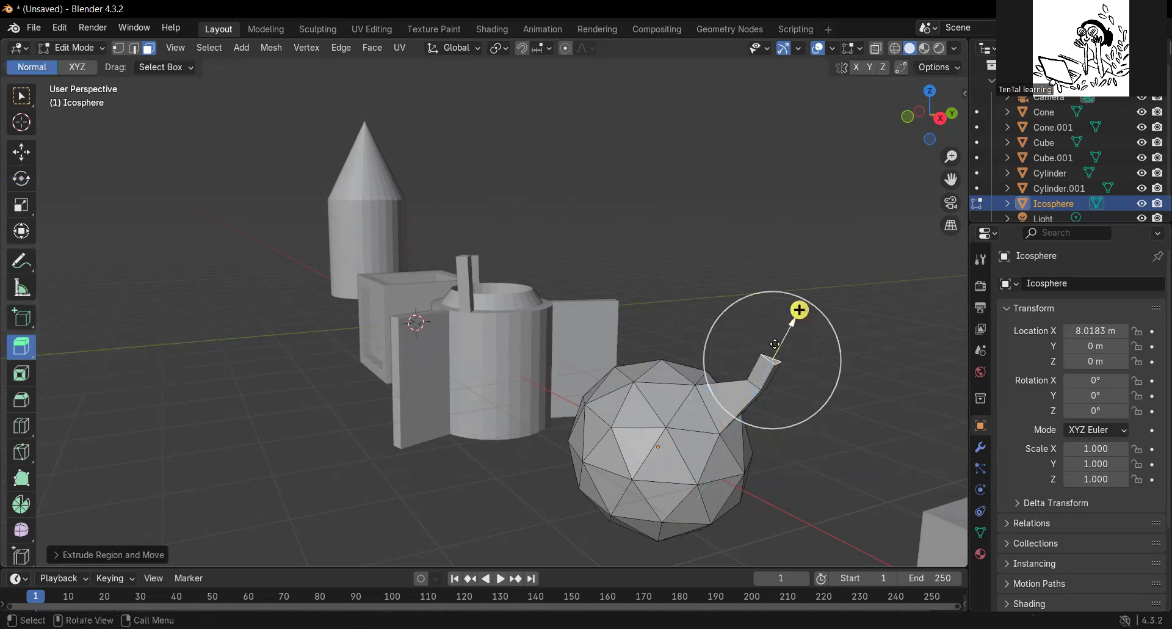
Rotate the protrusion's end face to point nearly straight up and extrude it into a third section.
click(21, 178)
drag(821, 351, 802, 330)
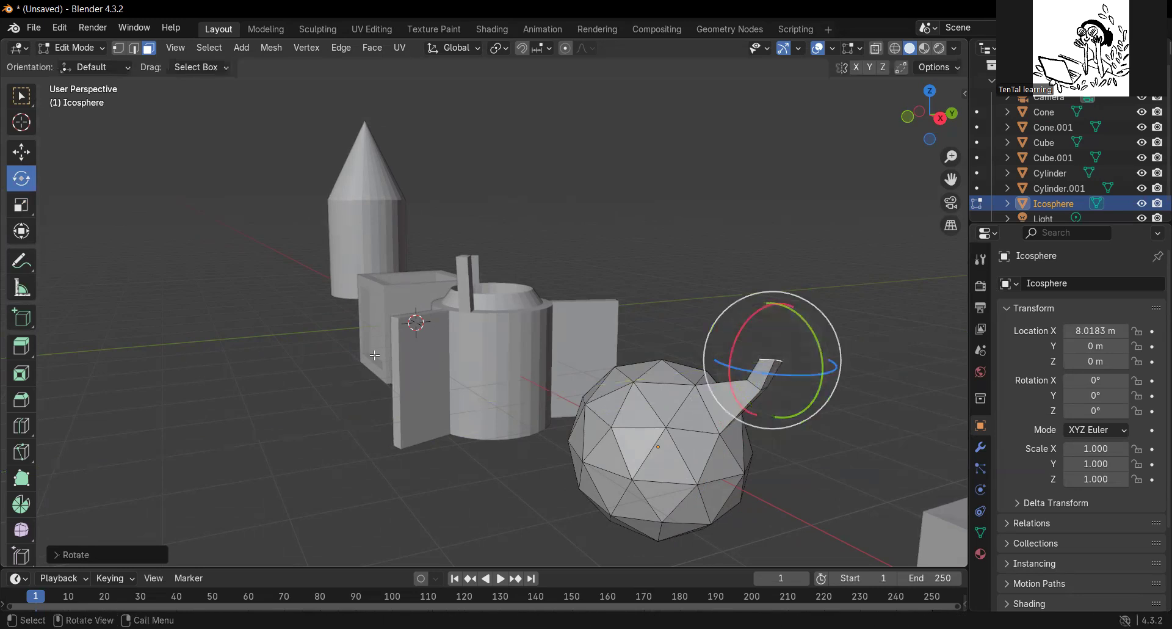
click(22, 348)
drag(775, 303, 773, 263)
middle_drag(773, 263, 599, 343)
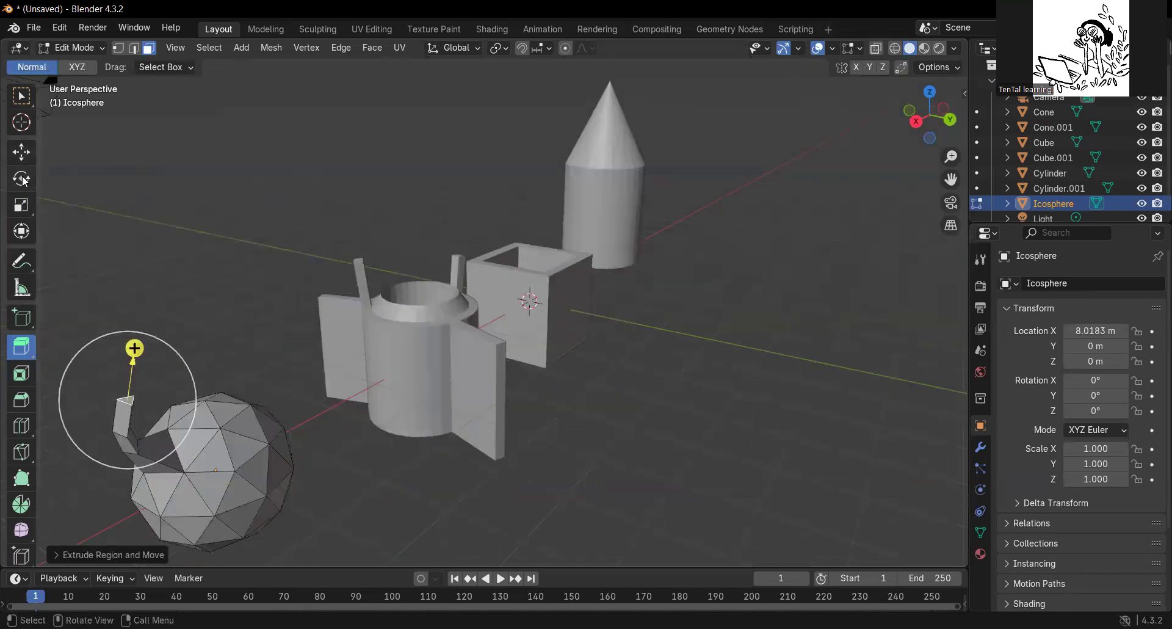
Scale up the protrusion's upper end face and stretch it along the Y axis into a wide, flared tip.
click(21, 205)
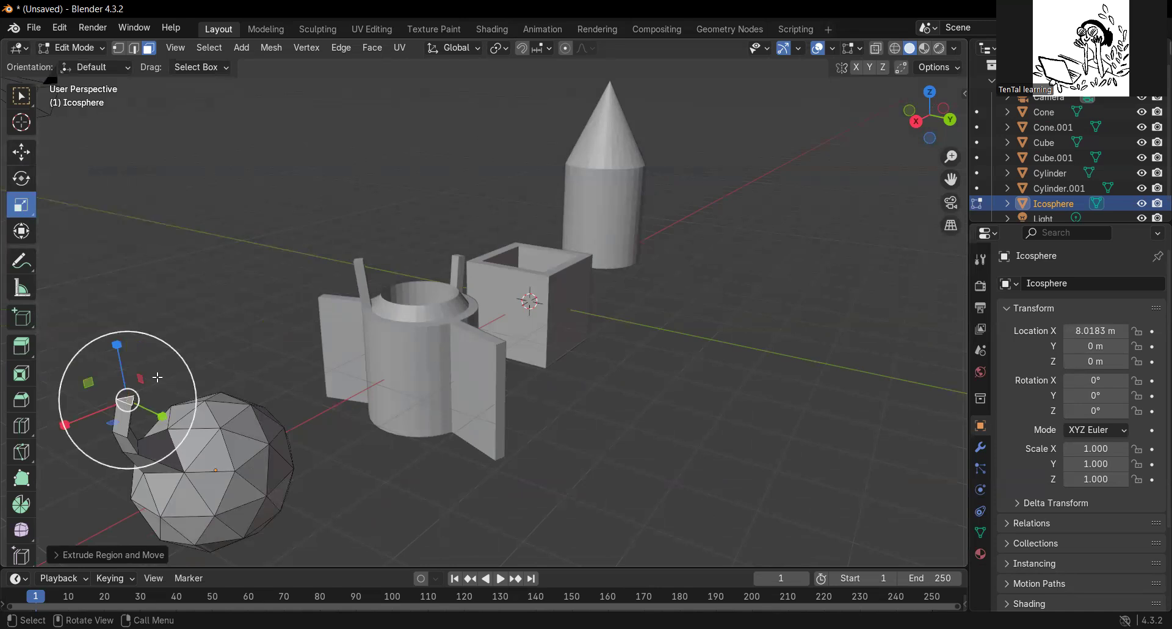
middle_drag(182, 359, 210, 348)
drag(210, 348, 189, 362)
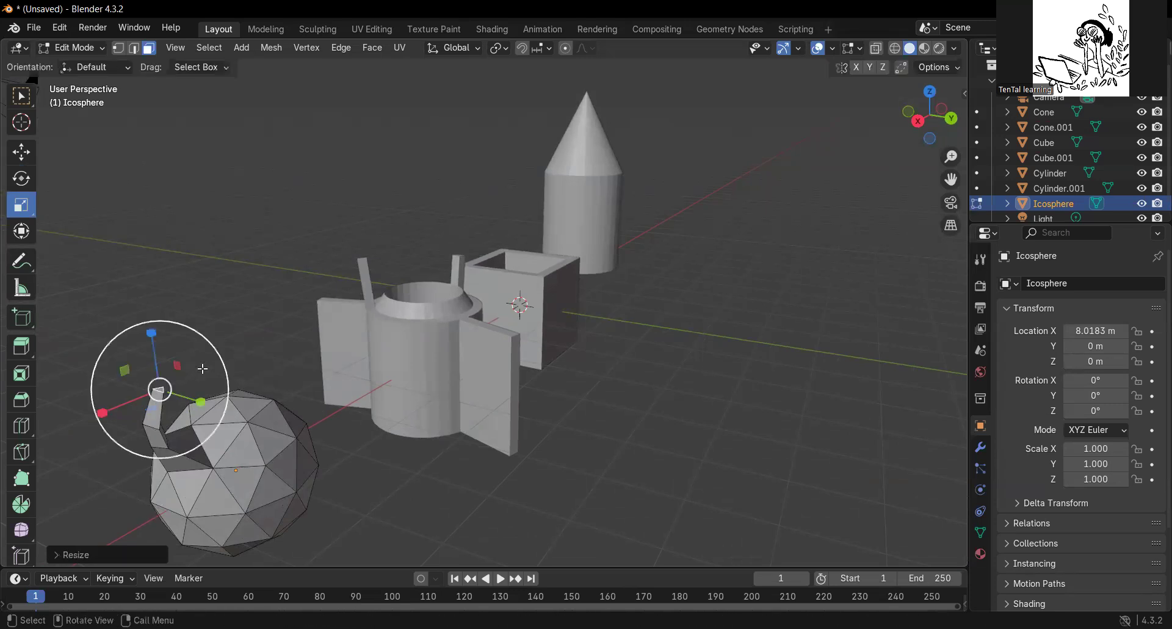
middle_drag(229, 491, 342, 473)
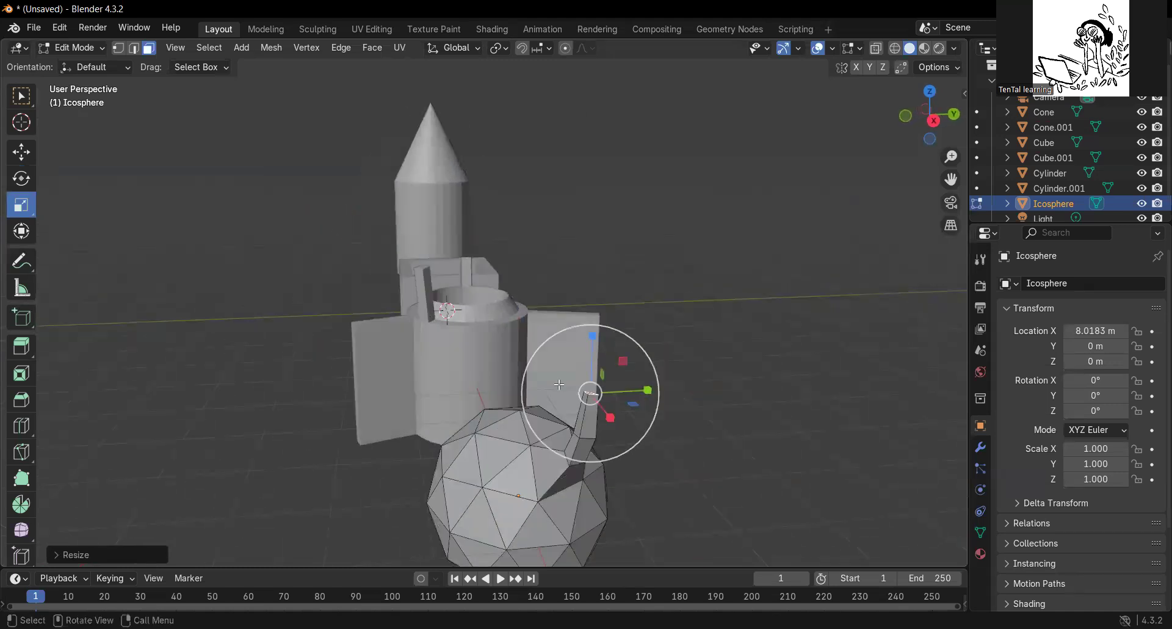
drag(648, 391, 840, 365)
scroll(695, 495, down, 1)
middle_drag(319, 480, 664, 345)
scroll(564, 478, down, 1)
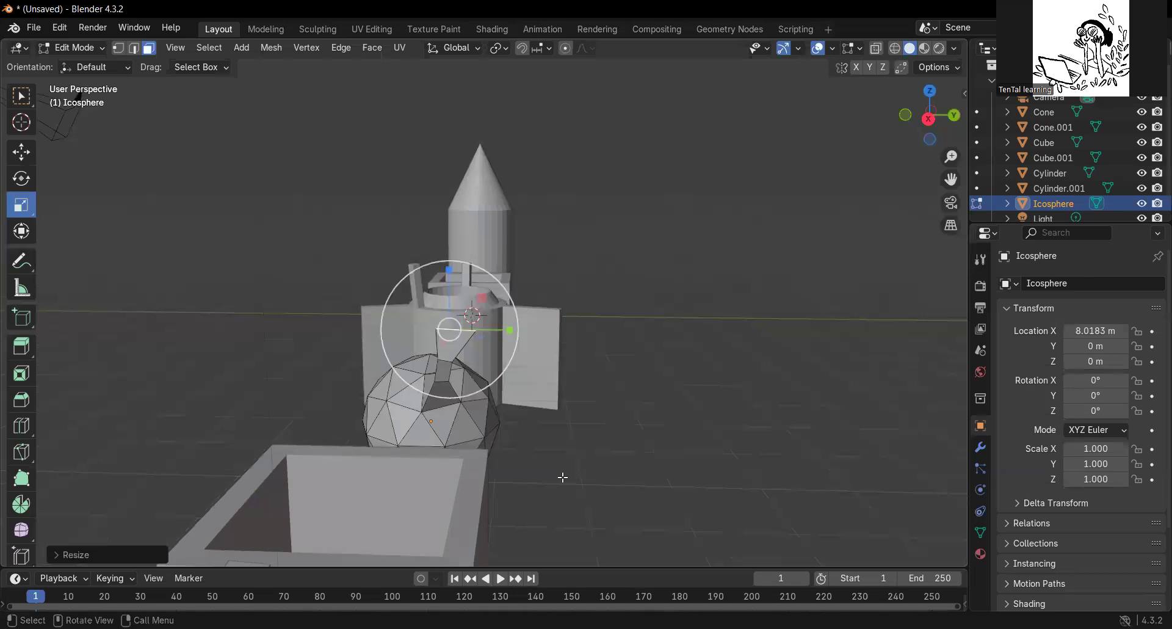
middle_drag(581, 455, 568, 335)
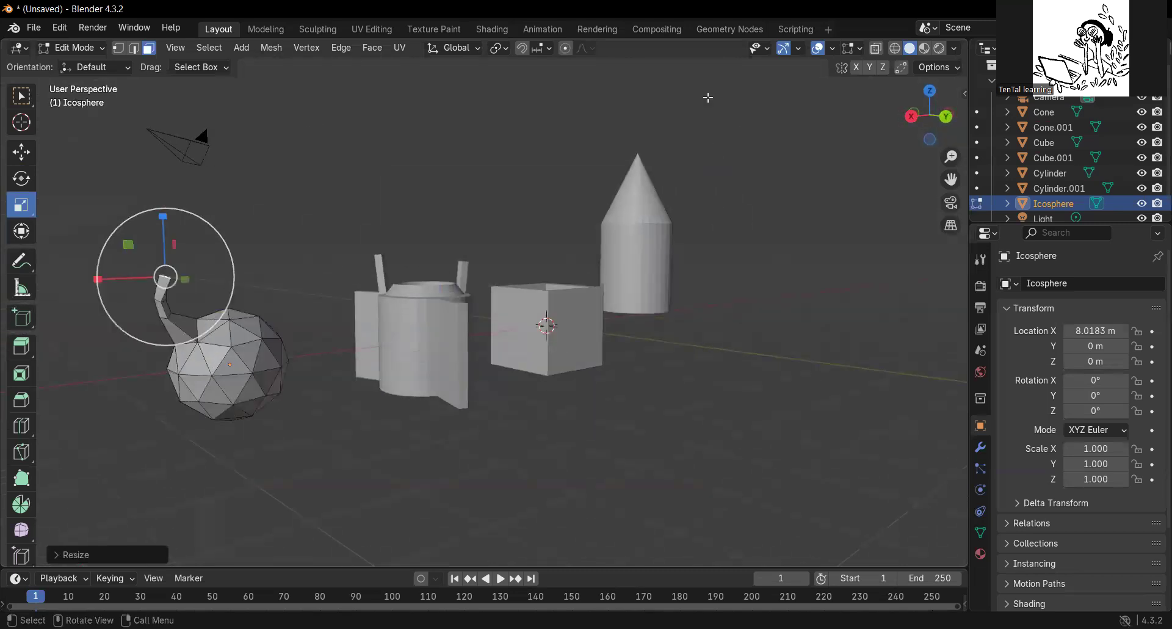